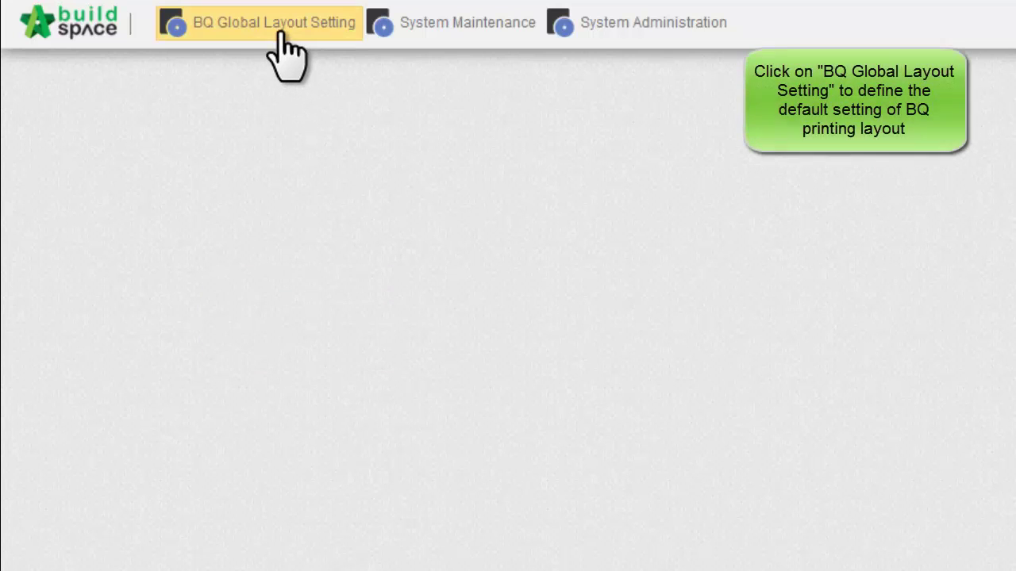
# Open BQ Global Layout Setting and review Font & Number Format, Page Format, Standard Phrases and Header & Footer
pyautogui.click(279, 33)
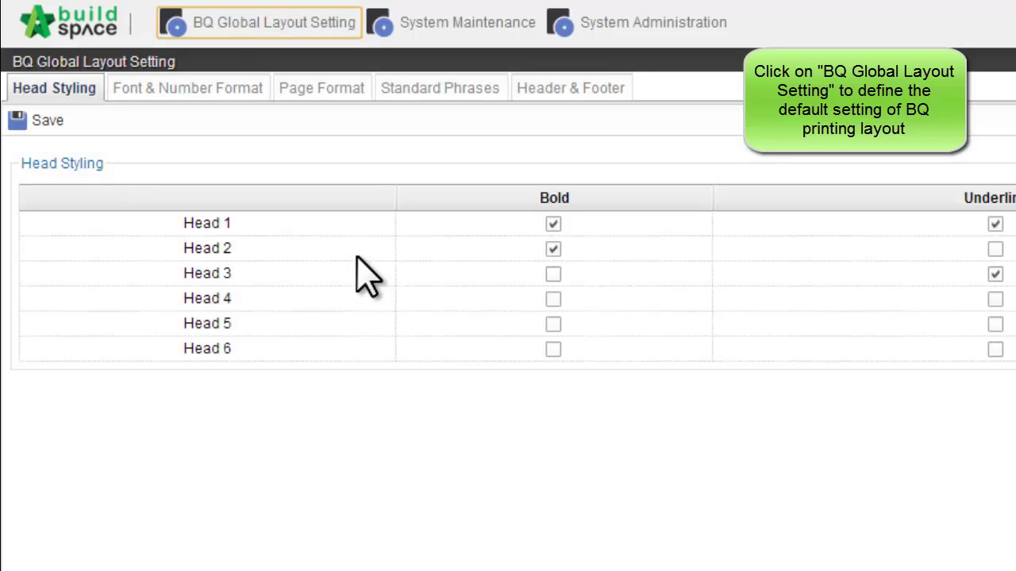
pyautogui.click(160, 89)
pyautogui.click(304, 87)
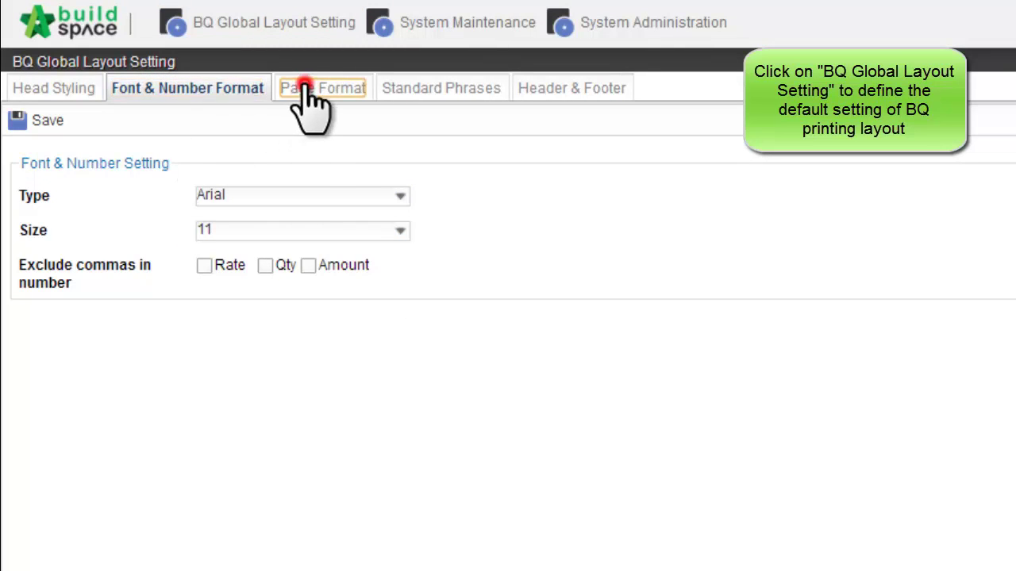
pyautogui.click(464, 93)
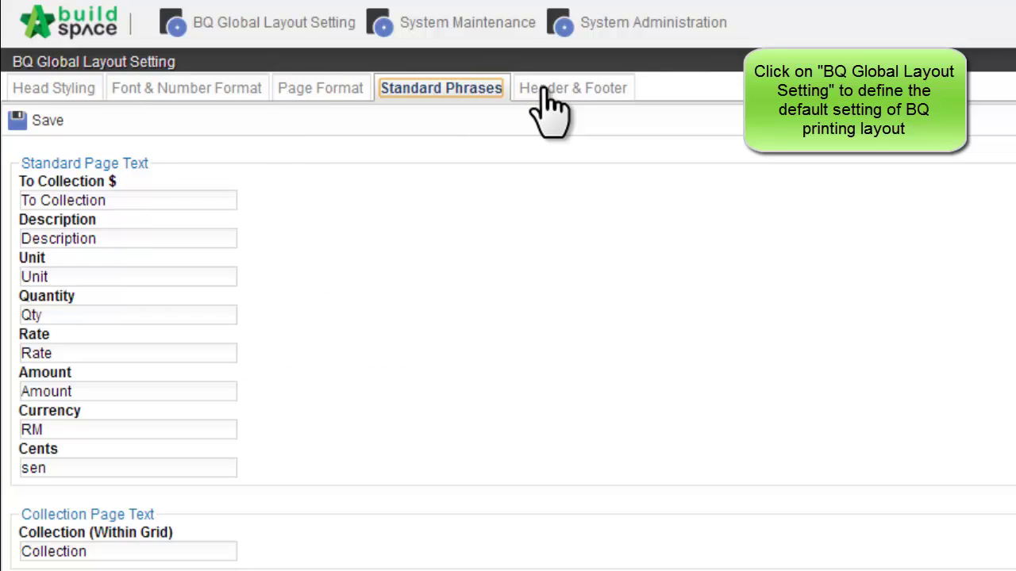
pyautogui.click(546, 91)
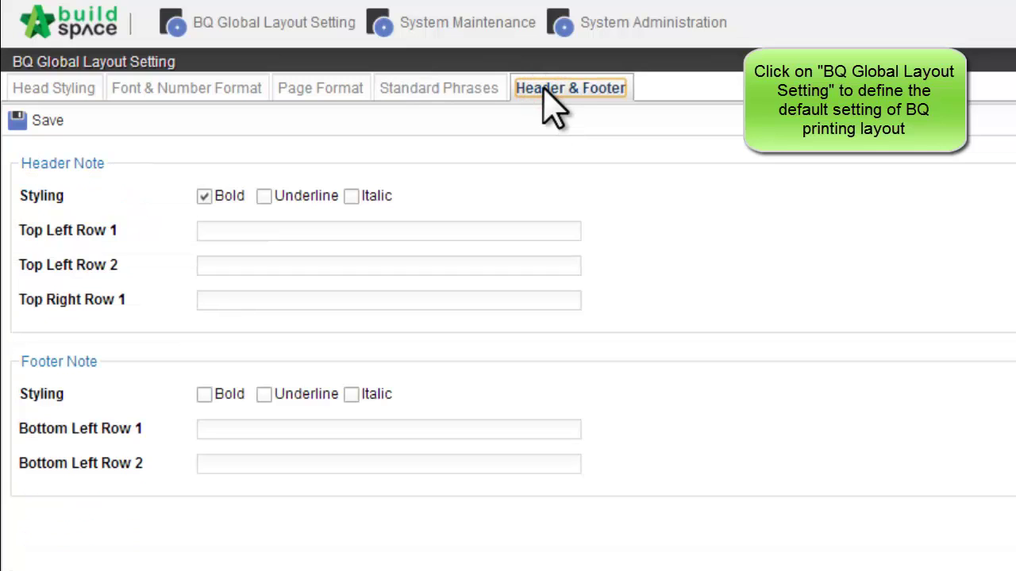
# In System Maintenance Bill Settings, set Build Up Qty Rounding to Round Up
pyautogui.click(474, 17)
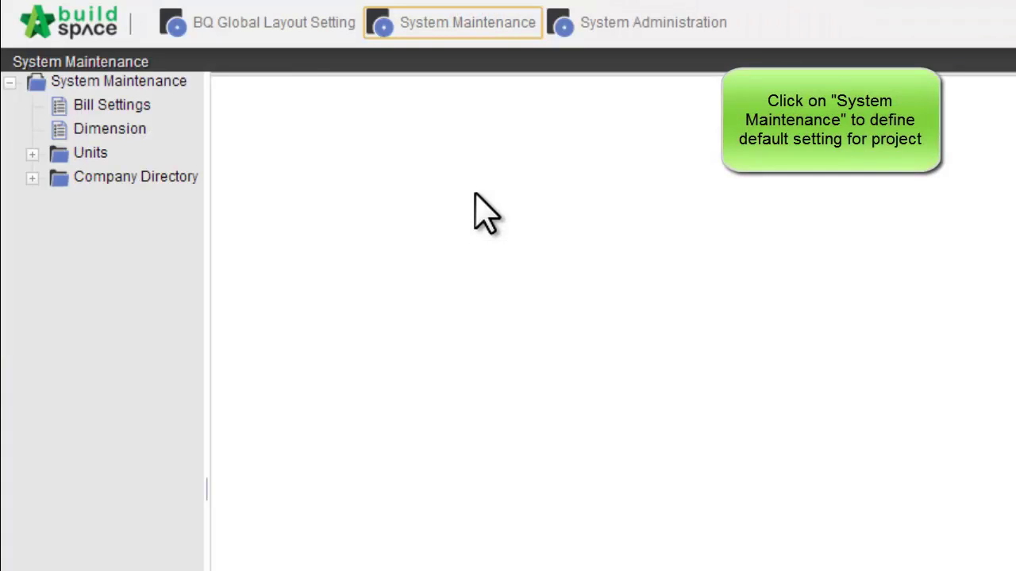
pyautogui.click(124, 105)
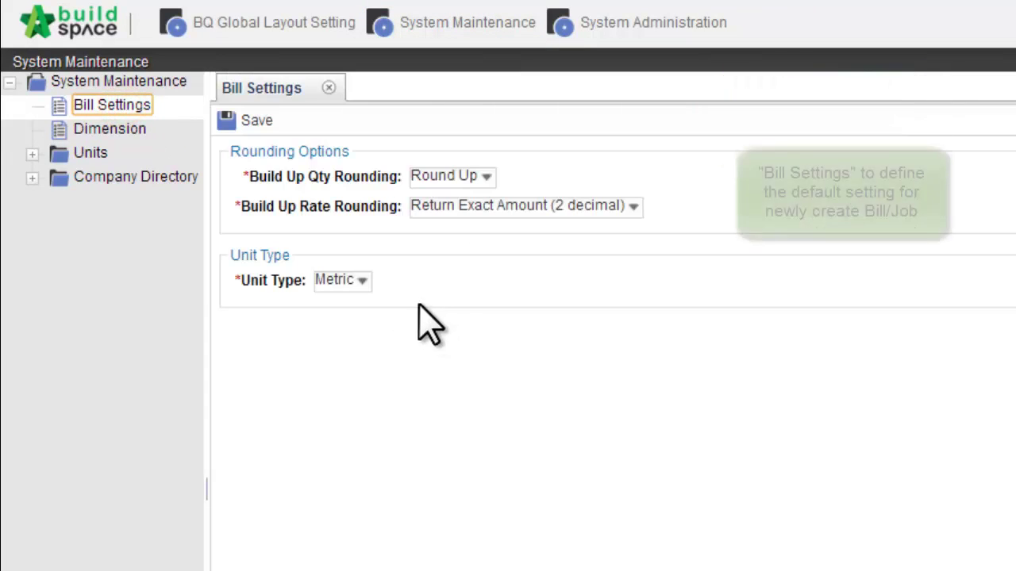
pyautogui.click(484, 176)
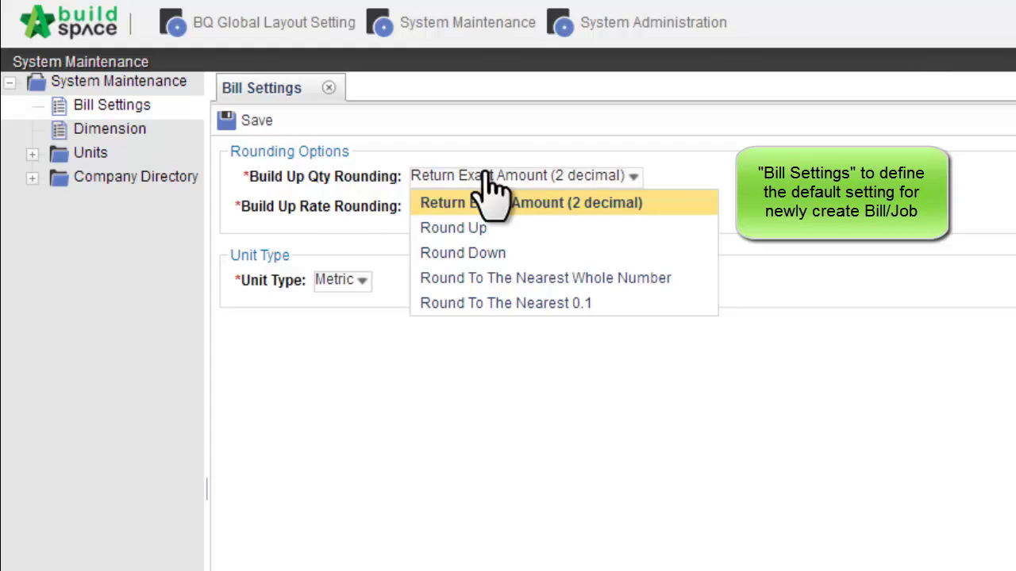
pyautogui.click(983, 196)
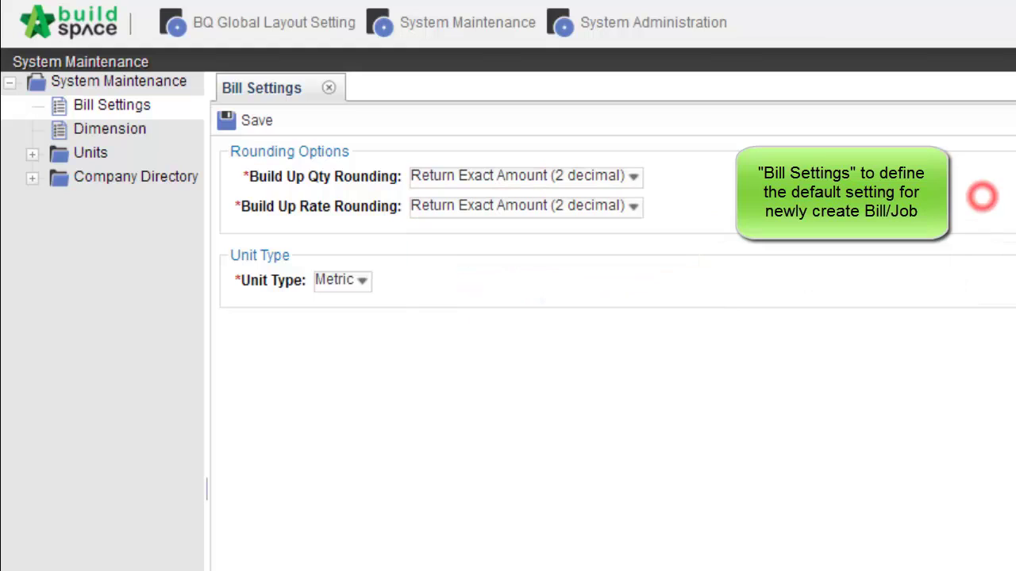
pyautogui.click(635, 176)
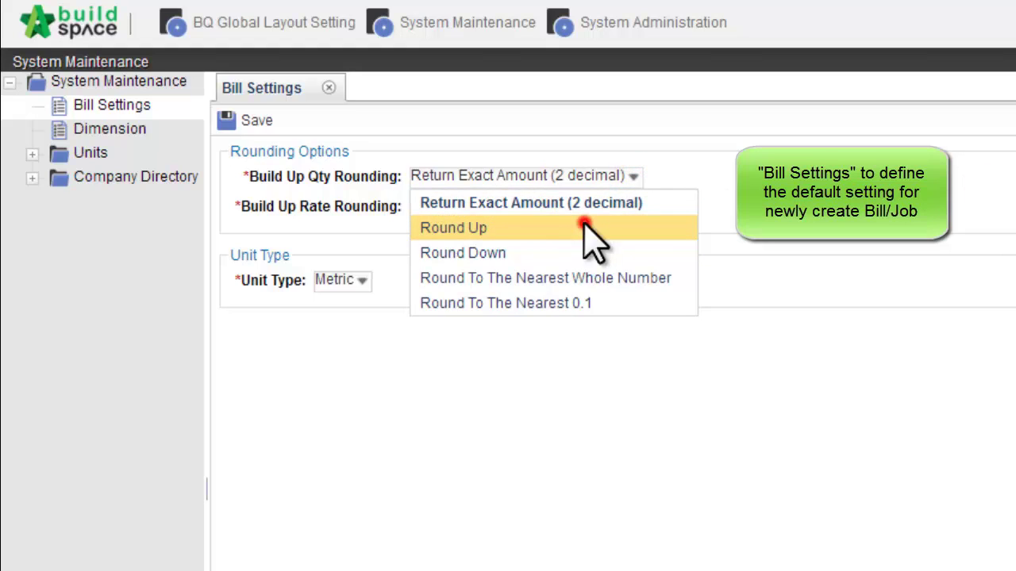
pyautogui.click(584, 226)
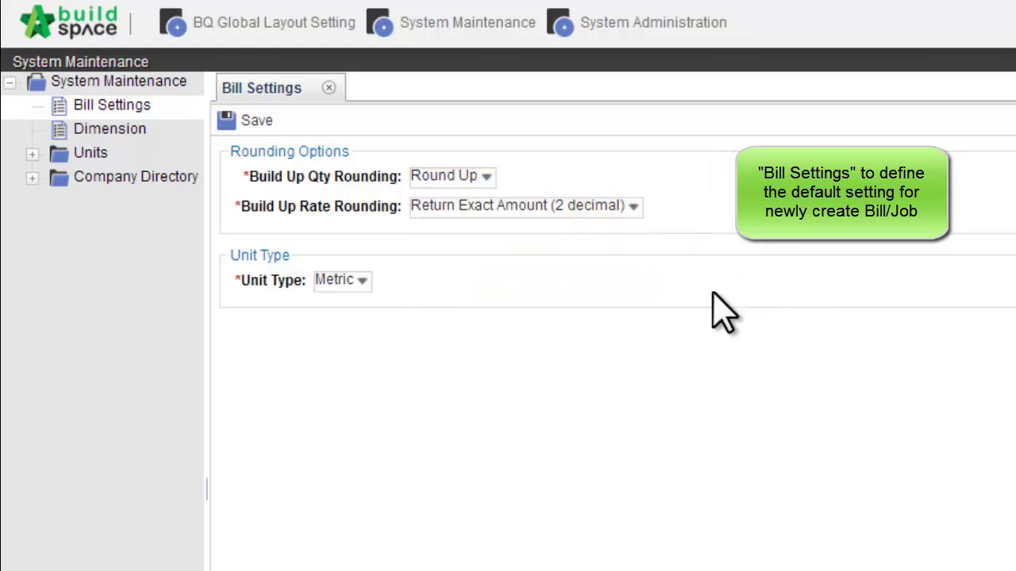
# Set Build Up Rate Rounding to Return Exact Amount (2 decimal), keep Unit Type Metric, and save
pyautogui.click(529, 205)
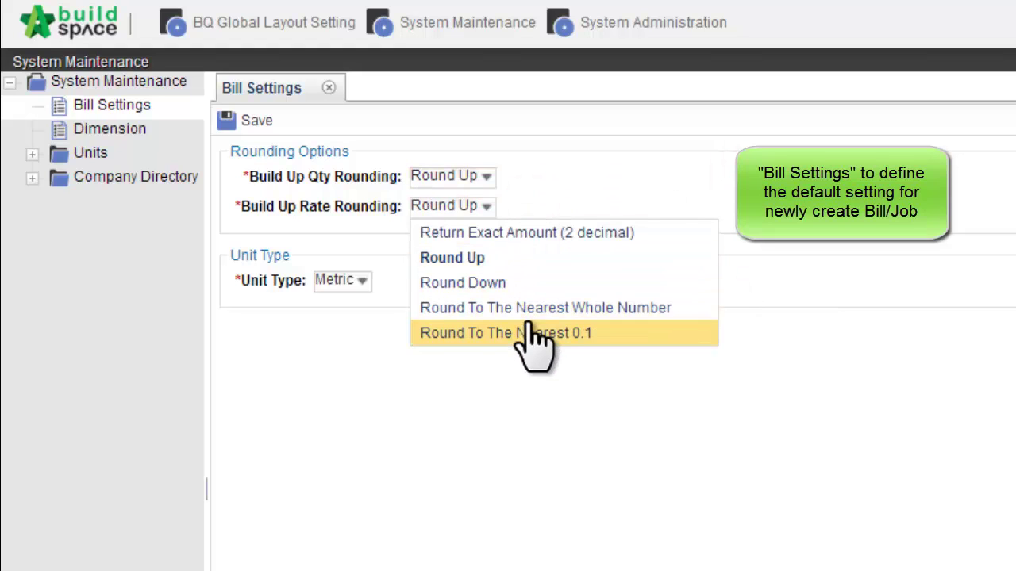
pyautogui.click(598, 188)
pyautogui.click(489, 205)
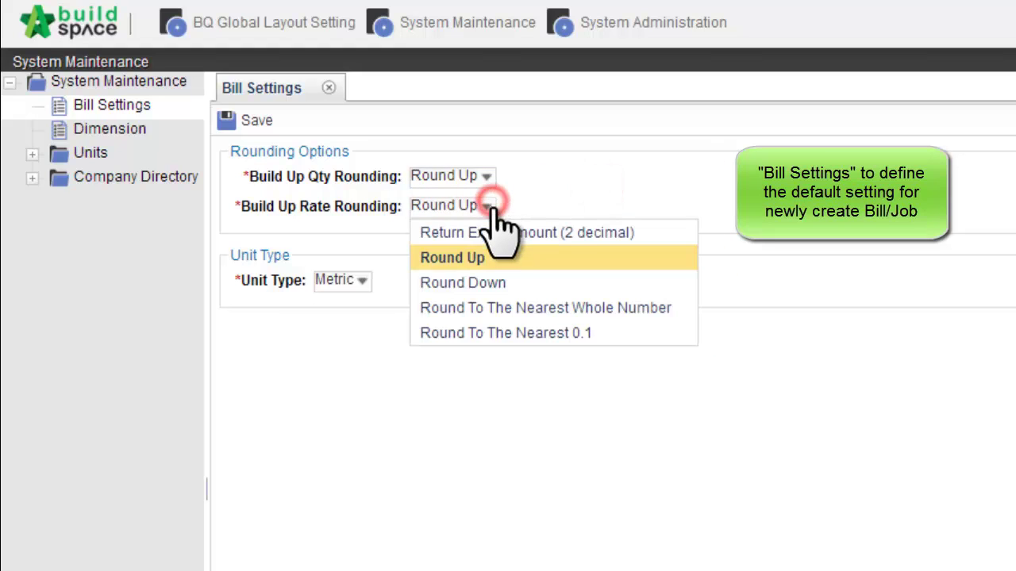
pyautogui.click(496, 229)
pyautogui.click(589, 167)
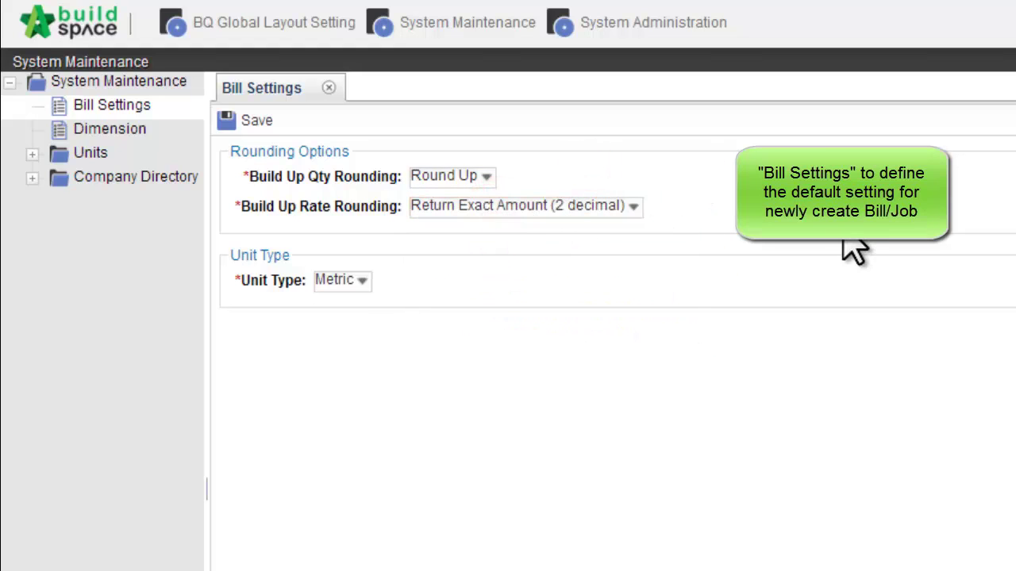
pyautogui.click(361, 279)
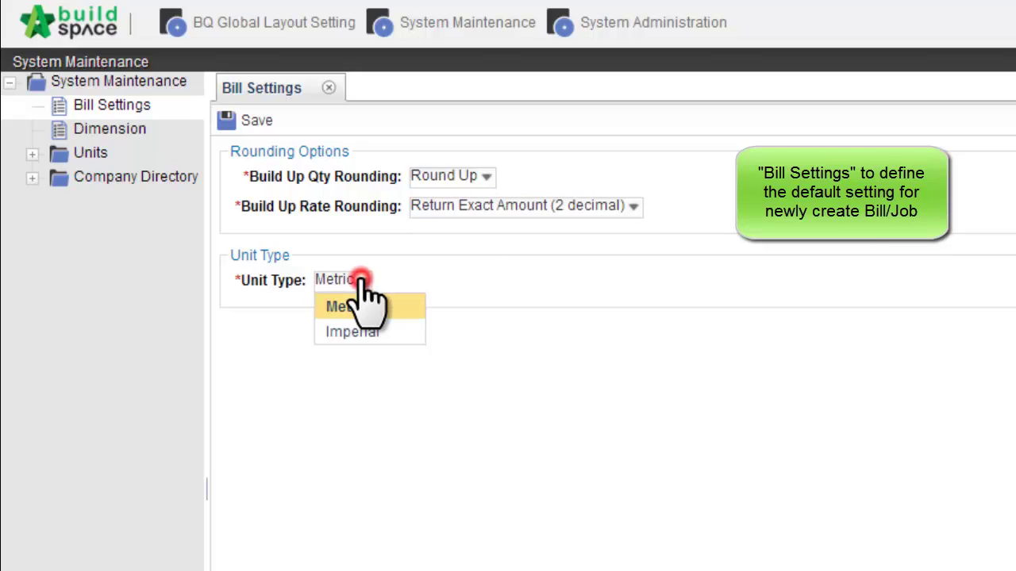
pyautogui.click(361, 279)
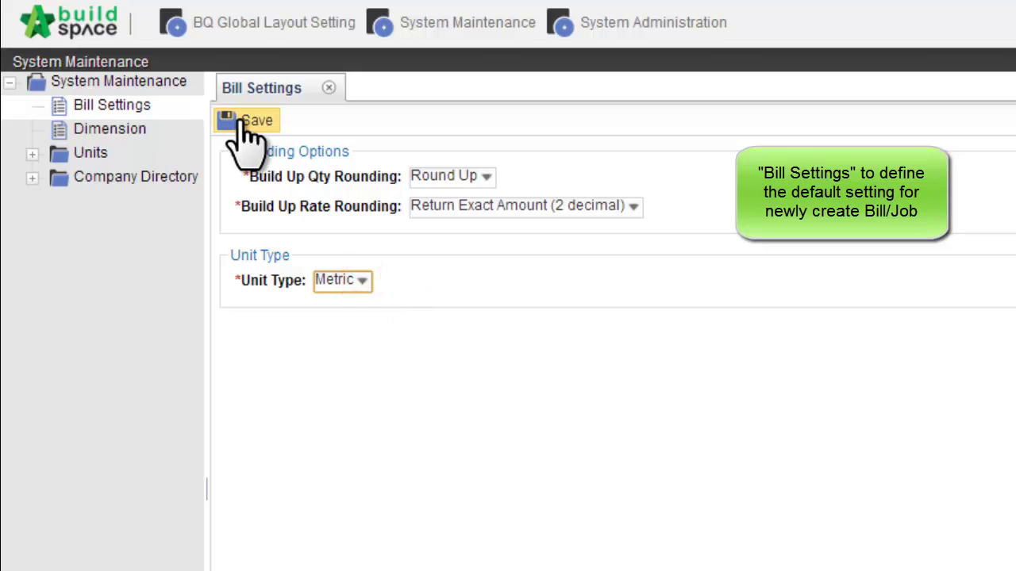
pyautogui.click(241, 119)
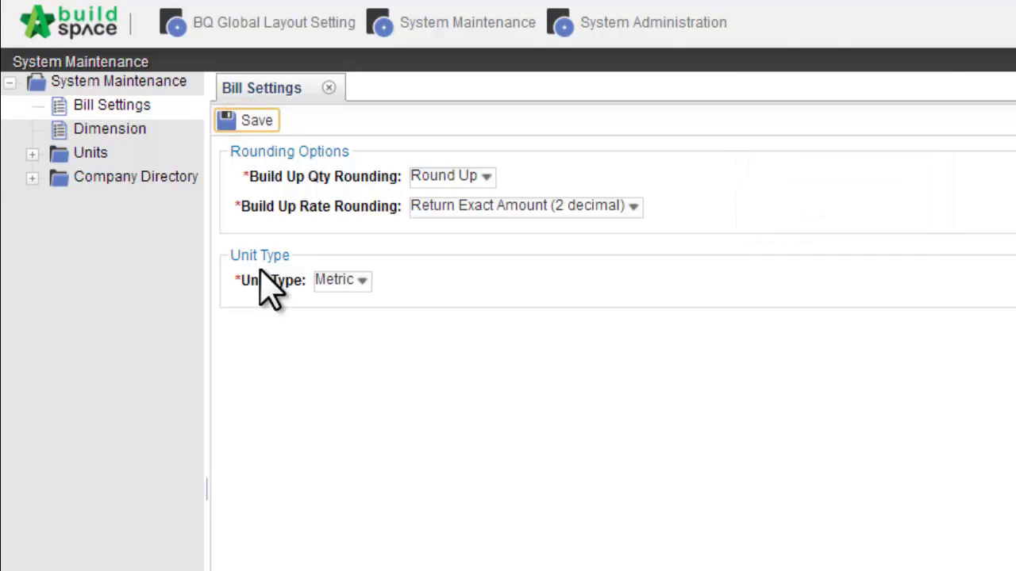
pyautogui.click(135, 128)
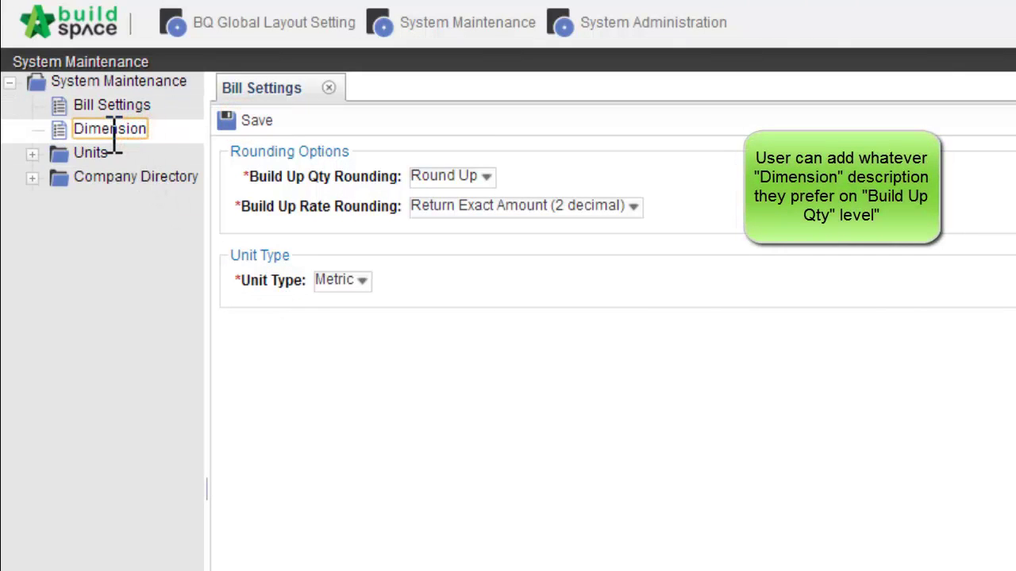
# Review the Dimensions list: Length, Width, Depth, Number, Mass and Total Bars
pyautogui.click(114, 129)
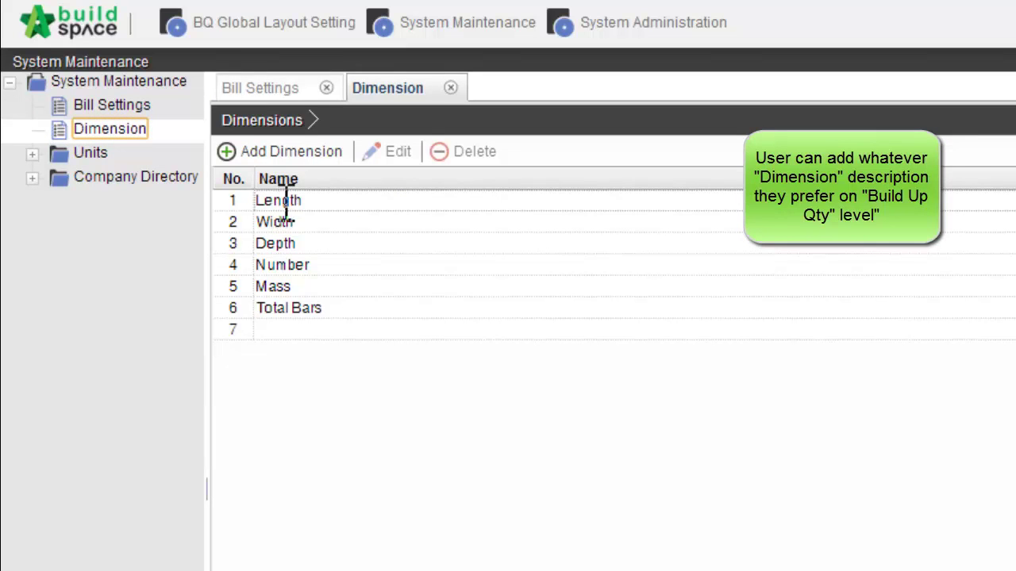
pyautogui.click(282, 200)
pyautogui.click(286, 222)
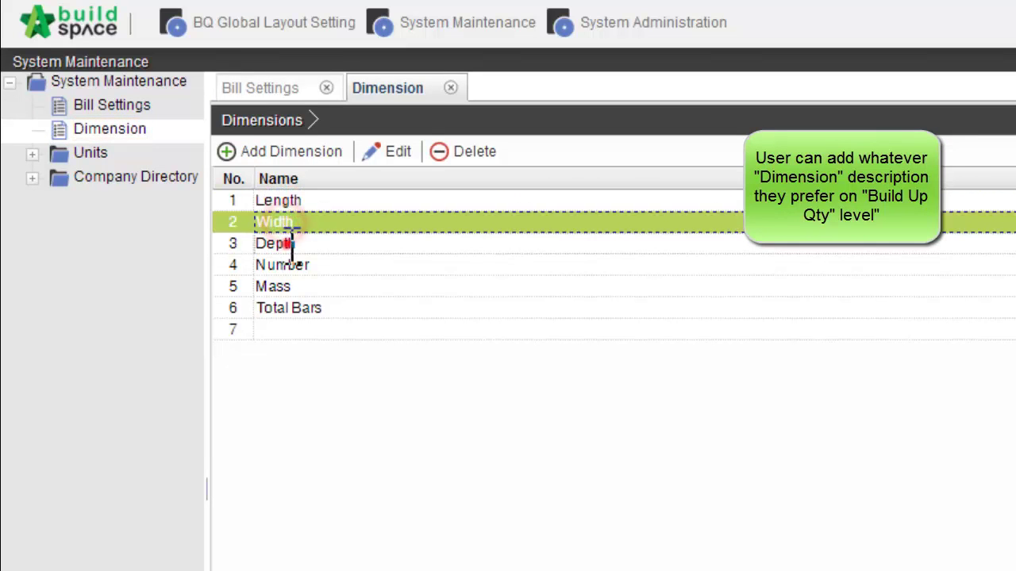
pyautogui.click(284, 243)
pyautogui.click(290, 264)
pyautogui.click(300, 286)
pyautogui.click(304, 309)
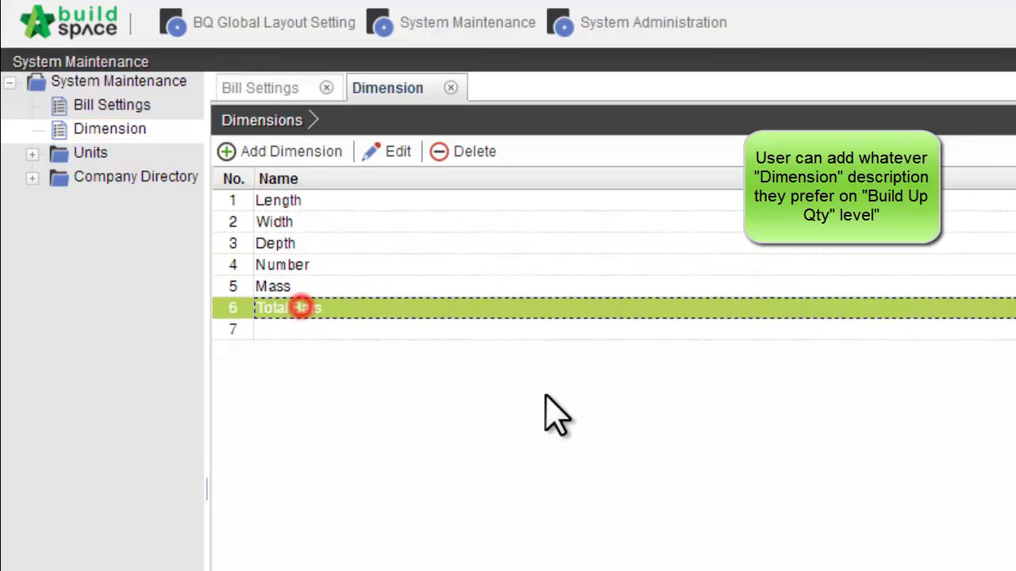
# Add and save a dimension named 'New Dimension', then return to the Dimensions list
pyautogui.click(323, 152)
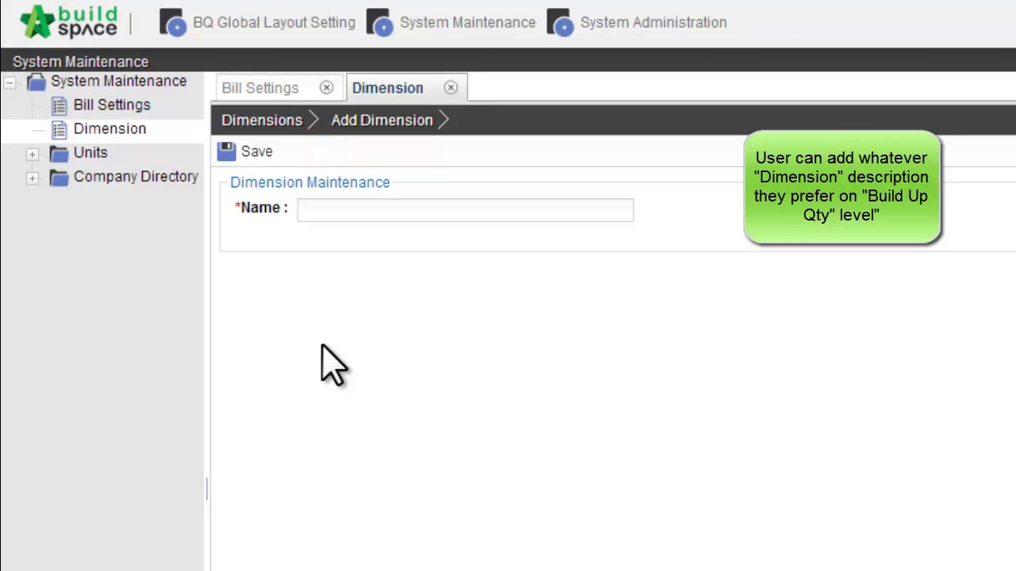
pyautogui.click(357, 211)
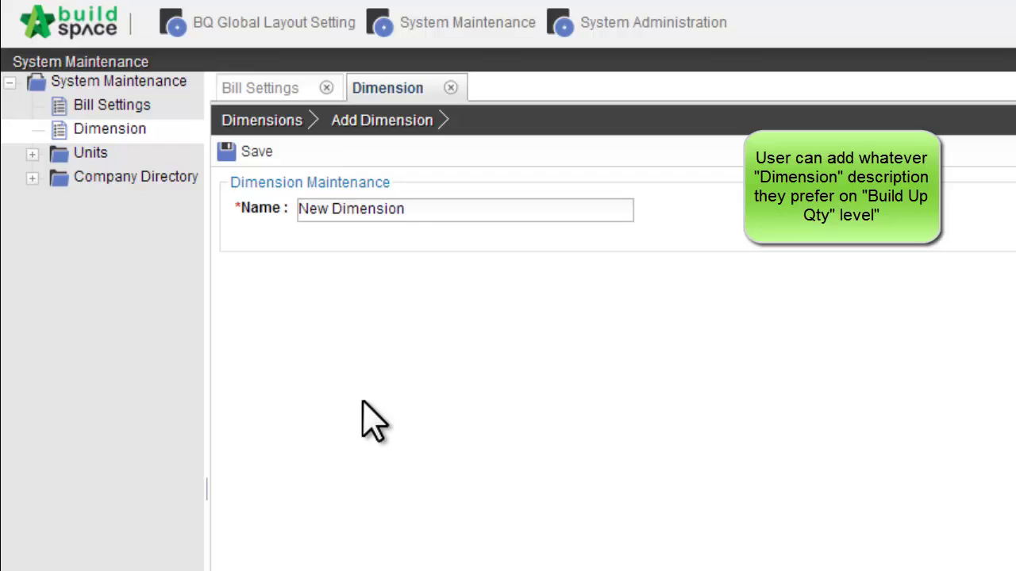
pyautogui.click(230, 152)
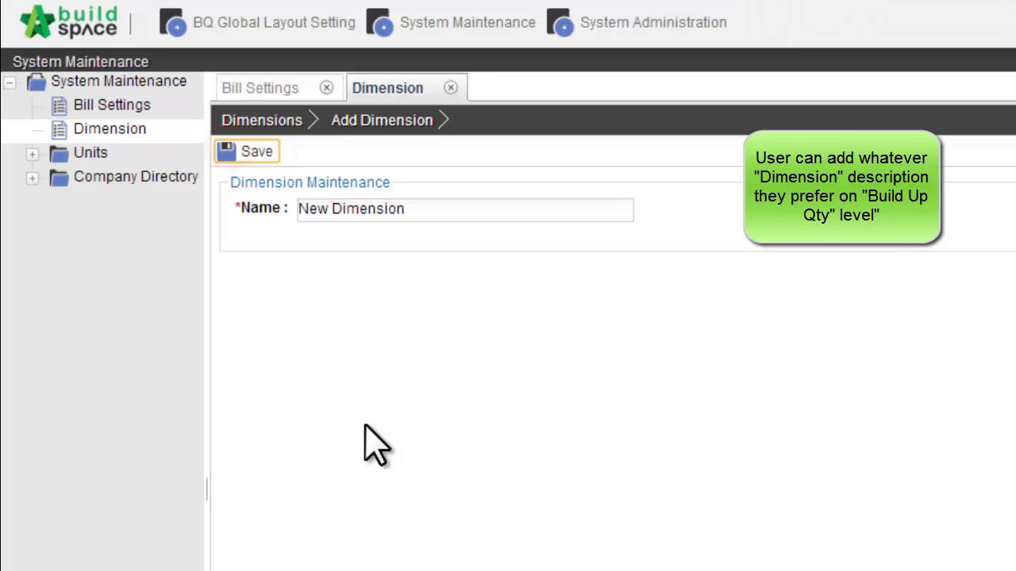
pyautogui.click(262, 121)
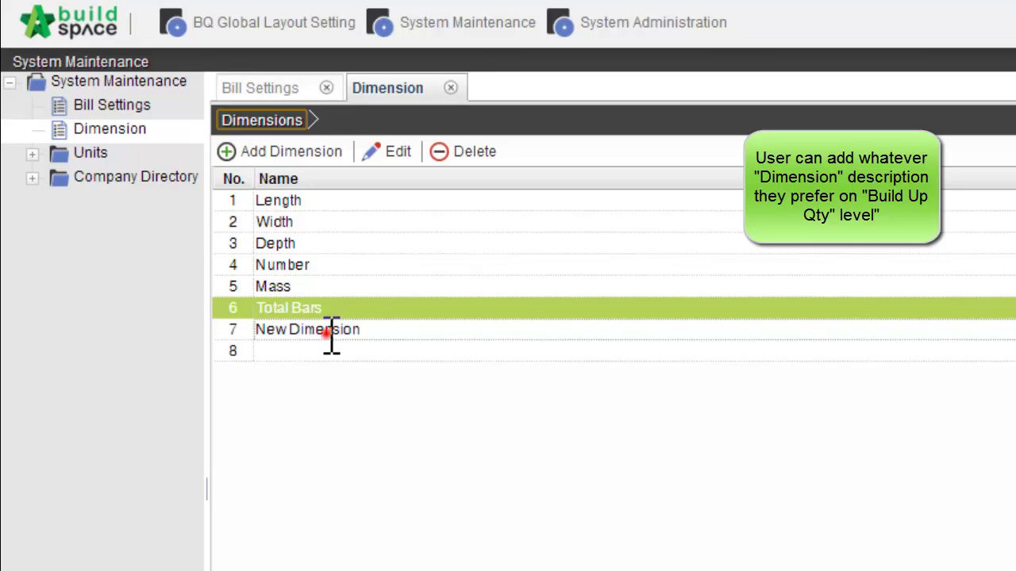
# Open New Dimension in edit view and return to the list unchanged
pyautogui.click(331, 333)
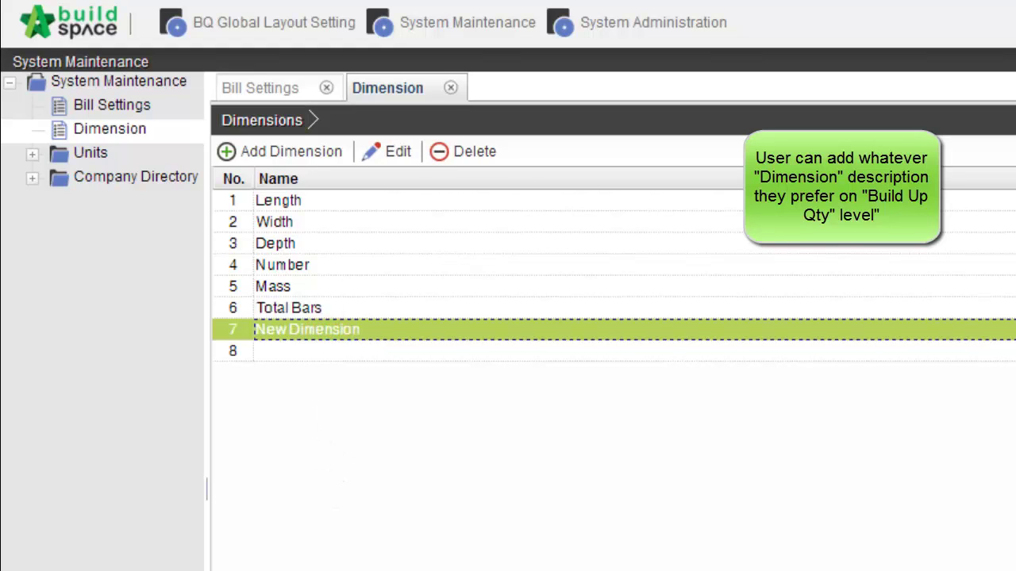
pyautogui.click(397, 152)
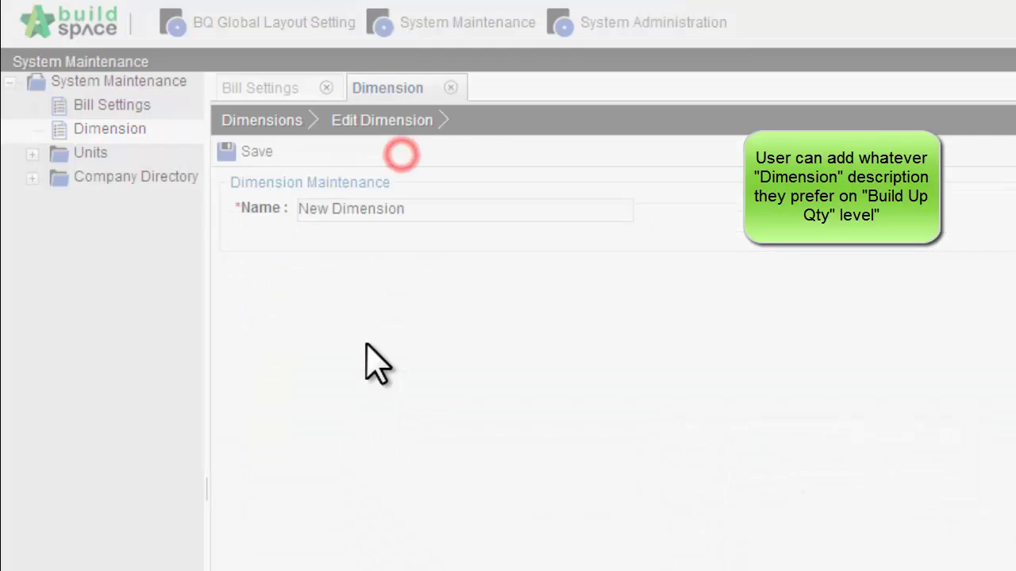
pyautogui.click(378, 211)
pyautogui.click(419, 209)
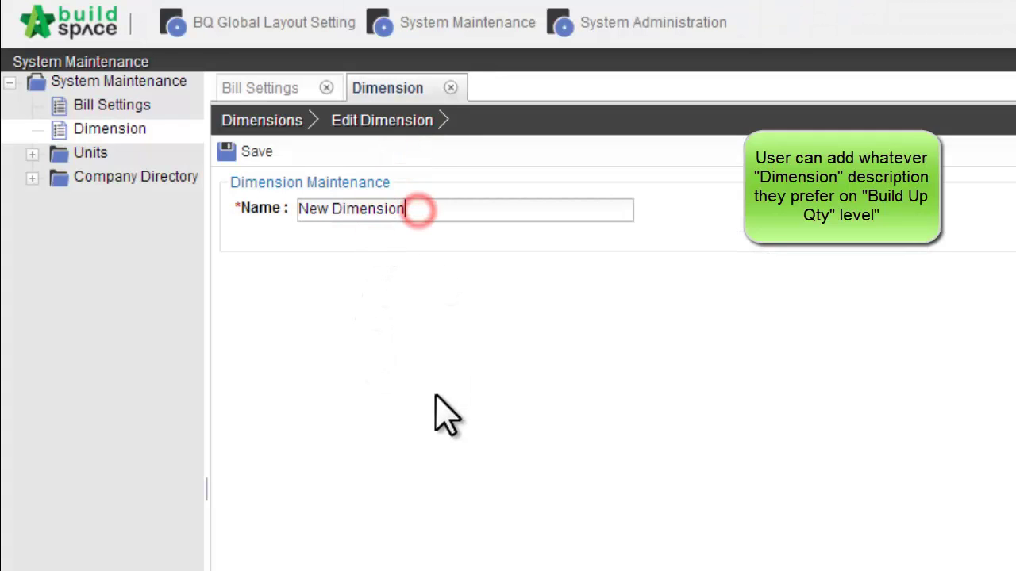
pyautogui.click(267, 120)
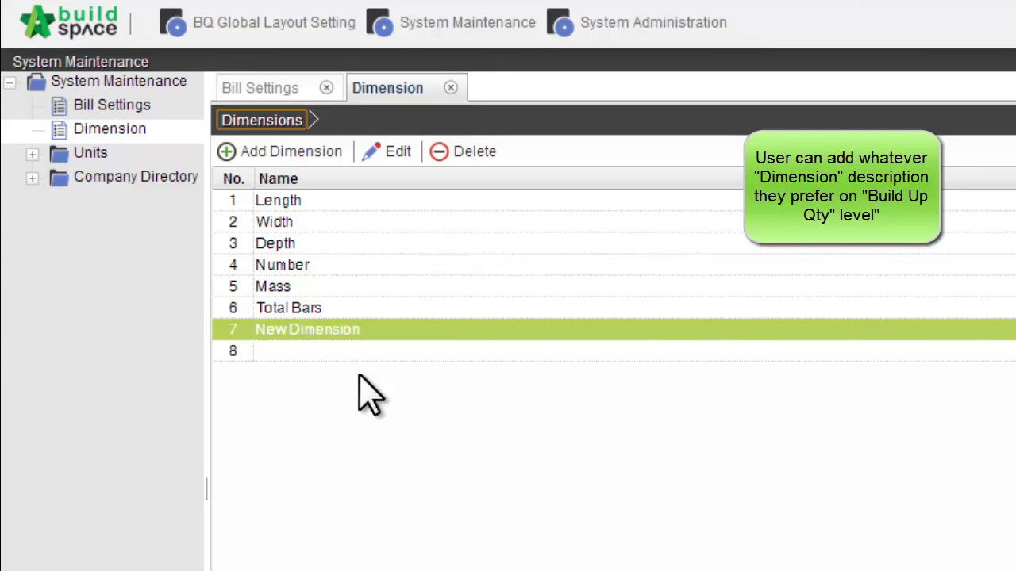
# Delete New Dimension with a Yes confirmation, then expand the Units folder
pyautogui.click(370, 329)
pyautogui.click(474, 151)
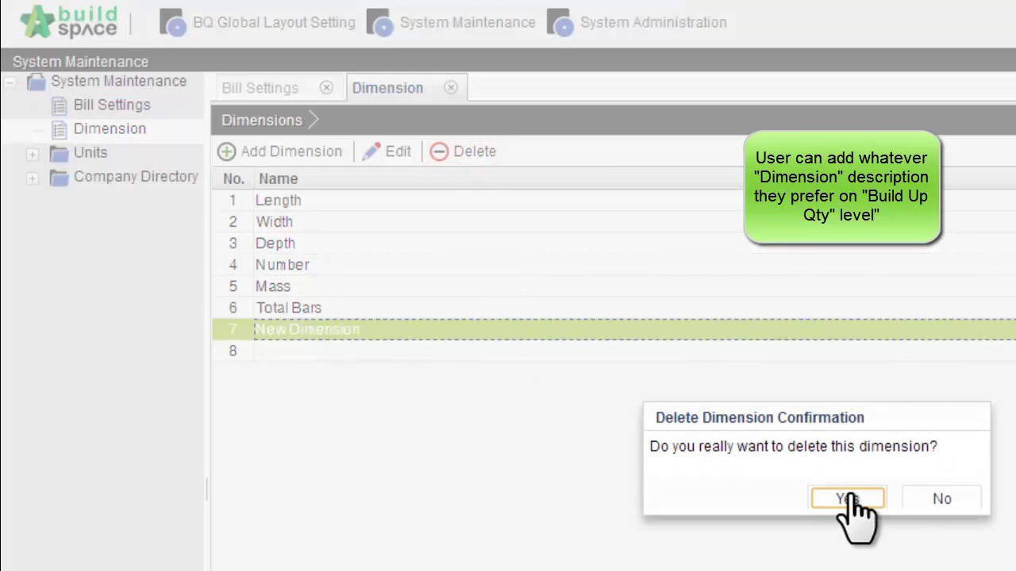
pyautogui.click(848, 498)
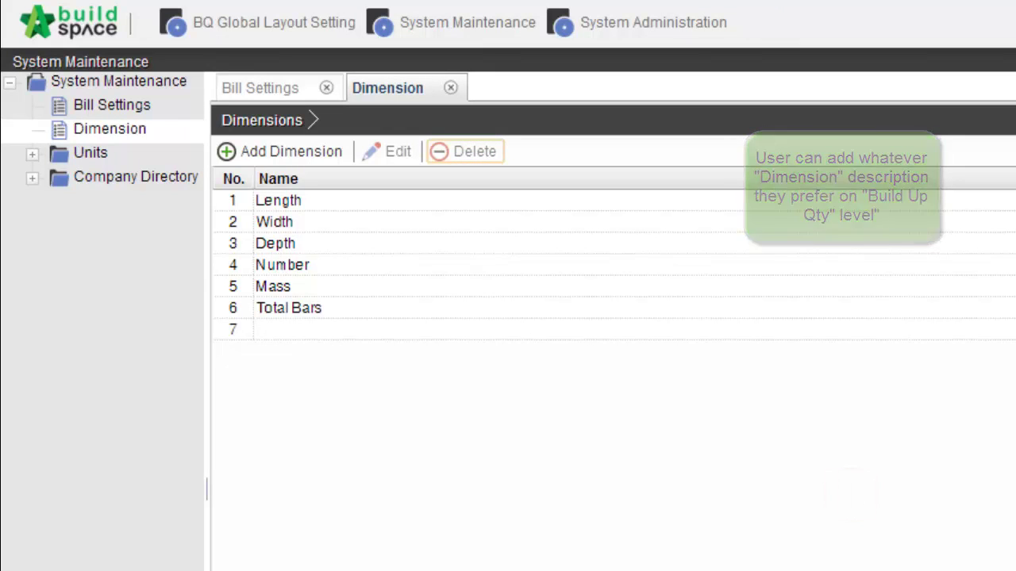
pyautogui.click(94, 154)
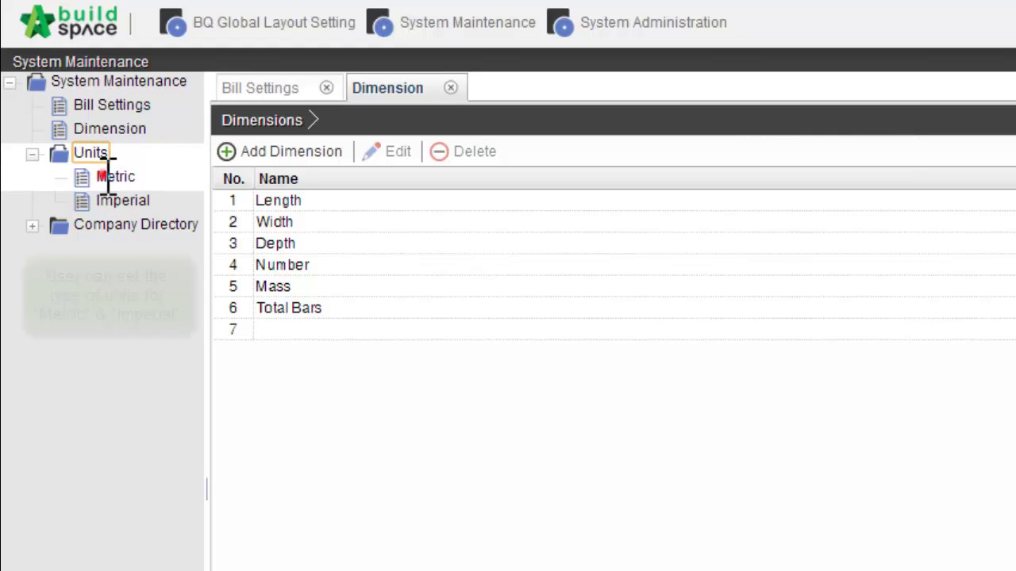
# Open the Metric units list and inspect the Kilogram unit's dimension choices without changing anything
pyautogui.click(102, 176)
pyautogui.click(112, 202)
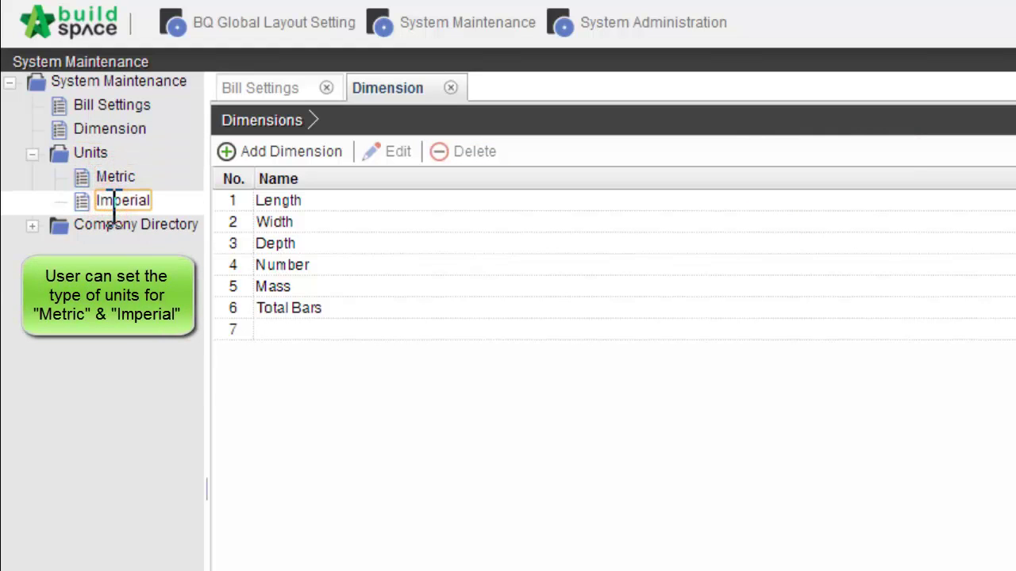
pyautogui.click(115, 174)
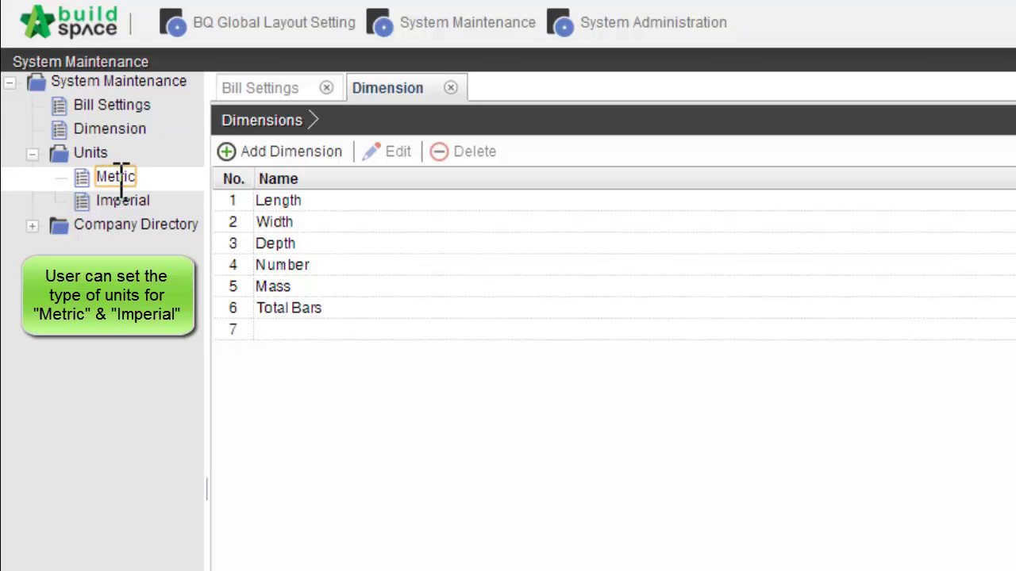
pyautogui.doubleClick(118, 176)
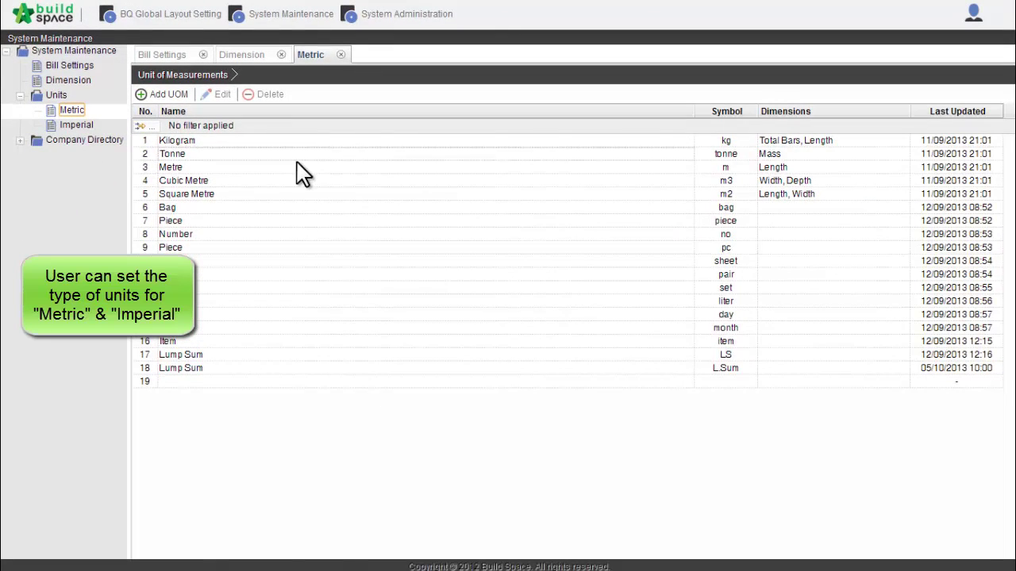
pyautogui.click(297, 144)
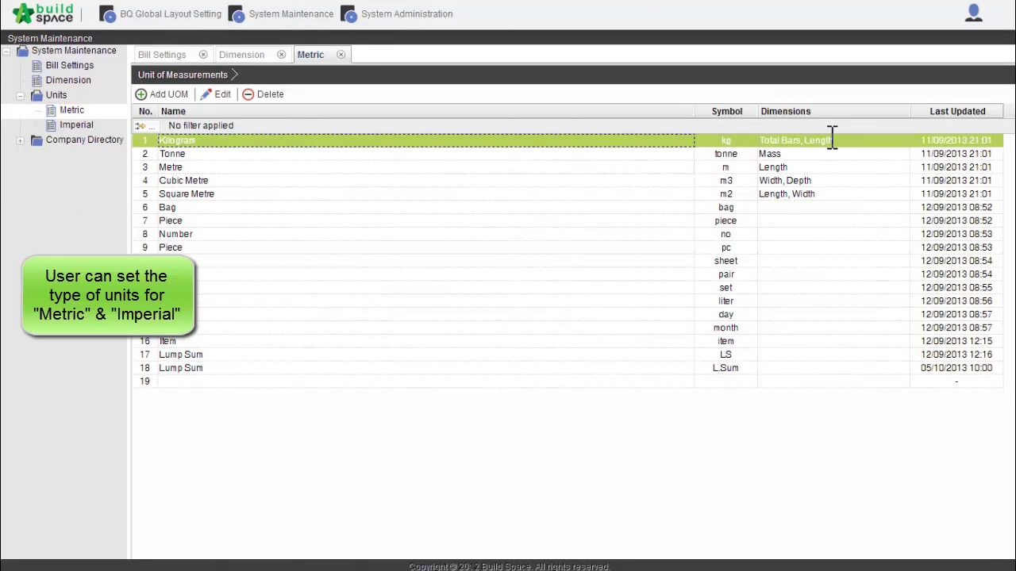
pyautogui.doubleClick(680, 141)
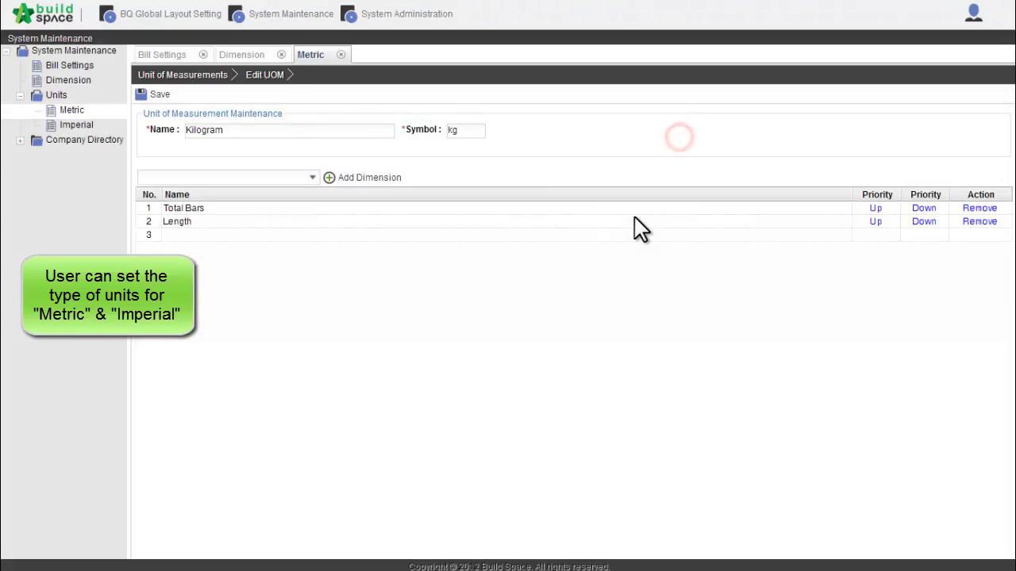
pyautogui.click(311, 178)
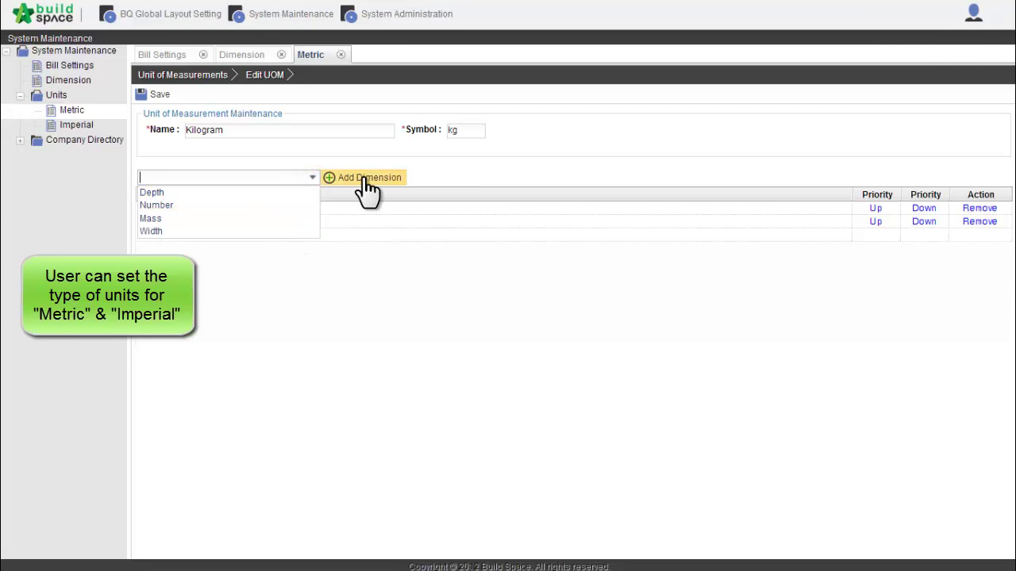
pyautogui.click(434, 179)
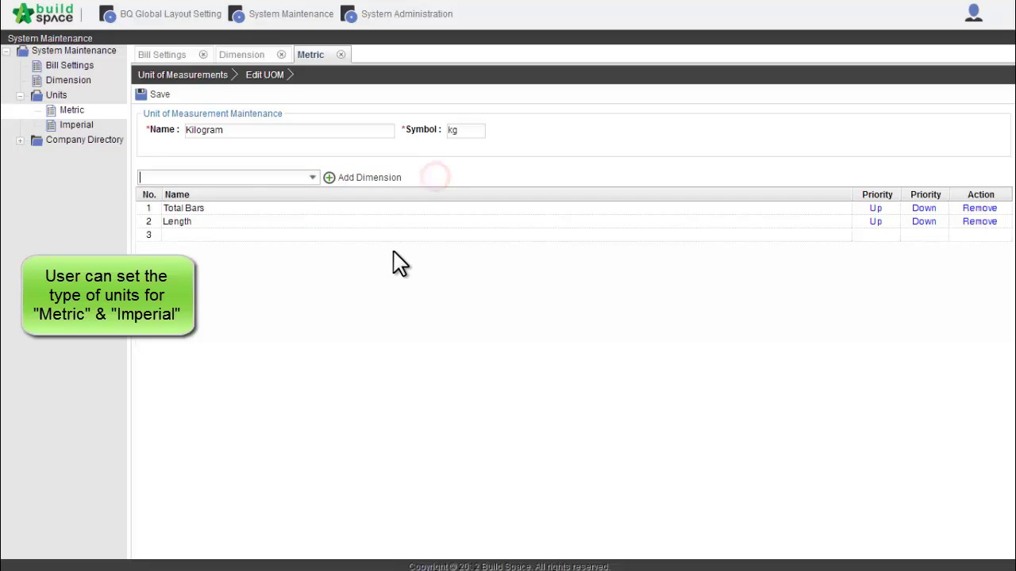
pyautogui.click(208, 77)
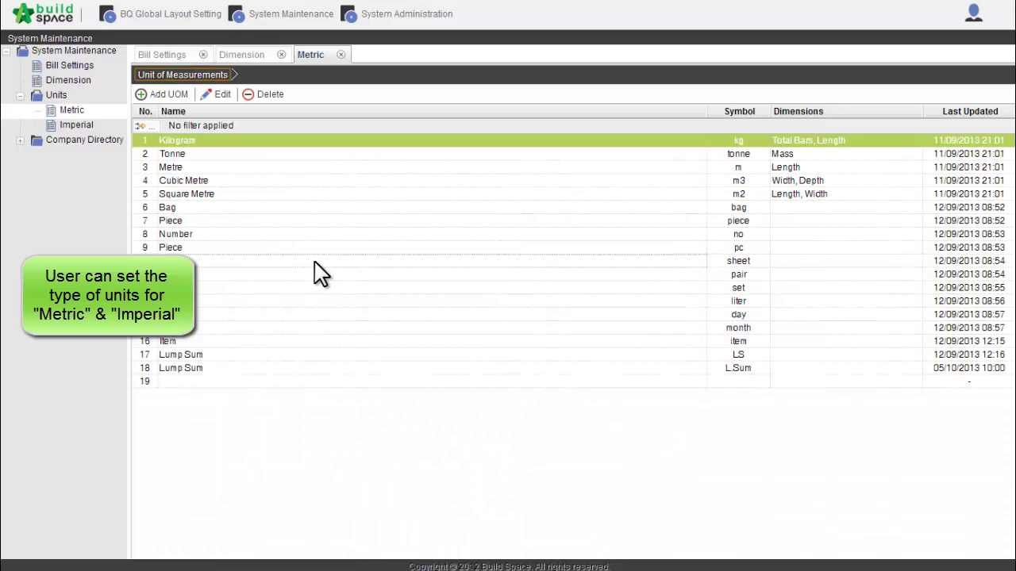
# Browse the Metric units: Number, Tonne, Piece, month, Item and both Lump Sum rows
pyautogui.click(350, 238)
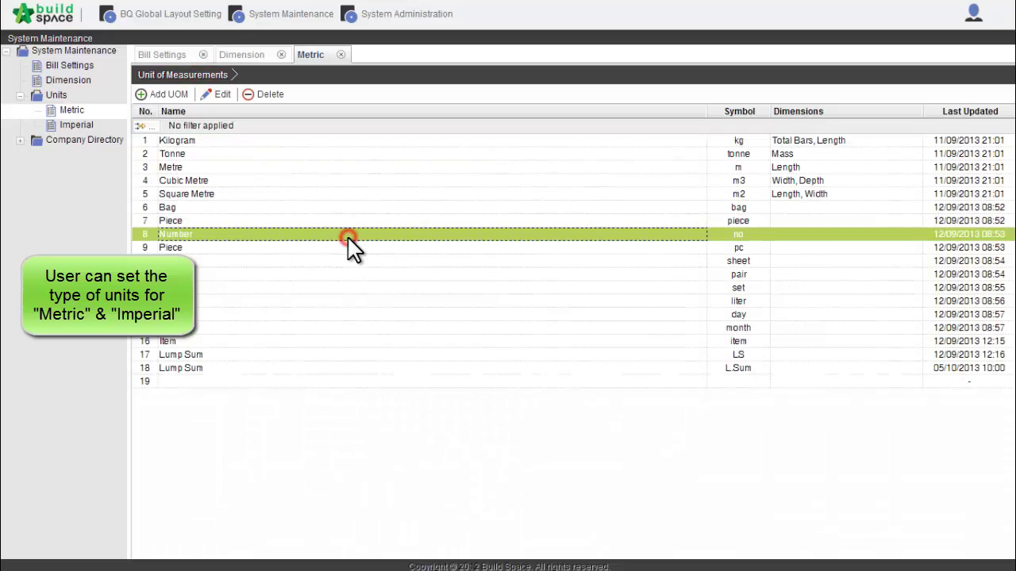
pyautogui.click(740, 155)
pyautogui.click(740, 222)
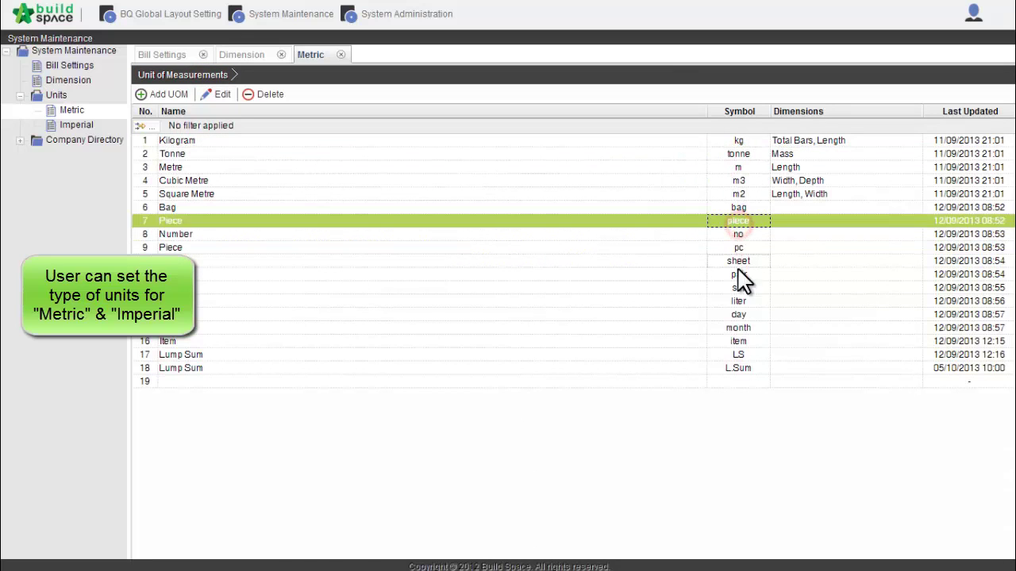
pyautogui.click(738, 328)
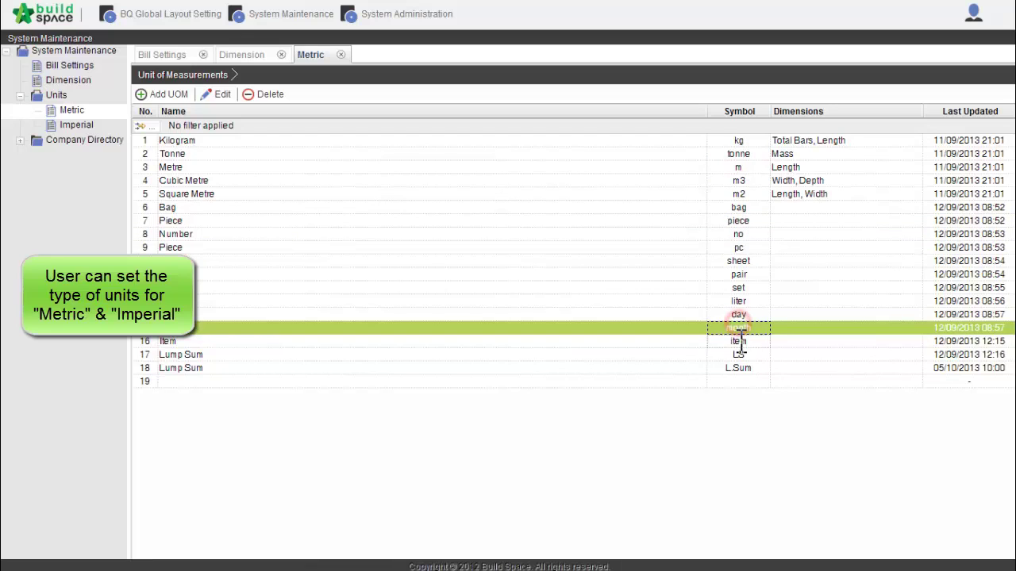
pyautogui.click(738, 341)
pyautogui.click(738, 355)
pyautogui.click(737, 370)
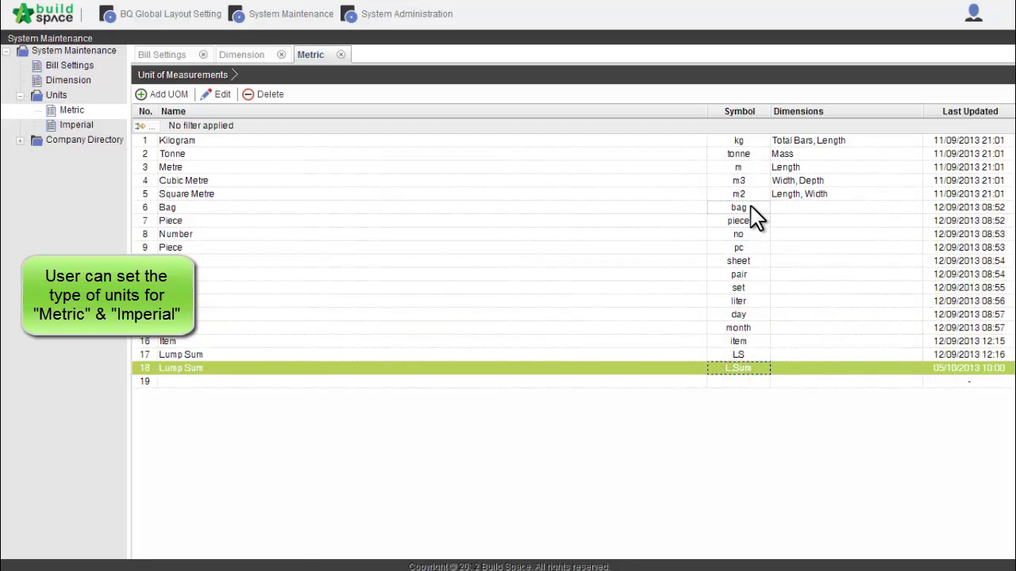
pyautogui.click(754, 236)
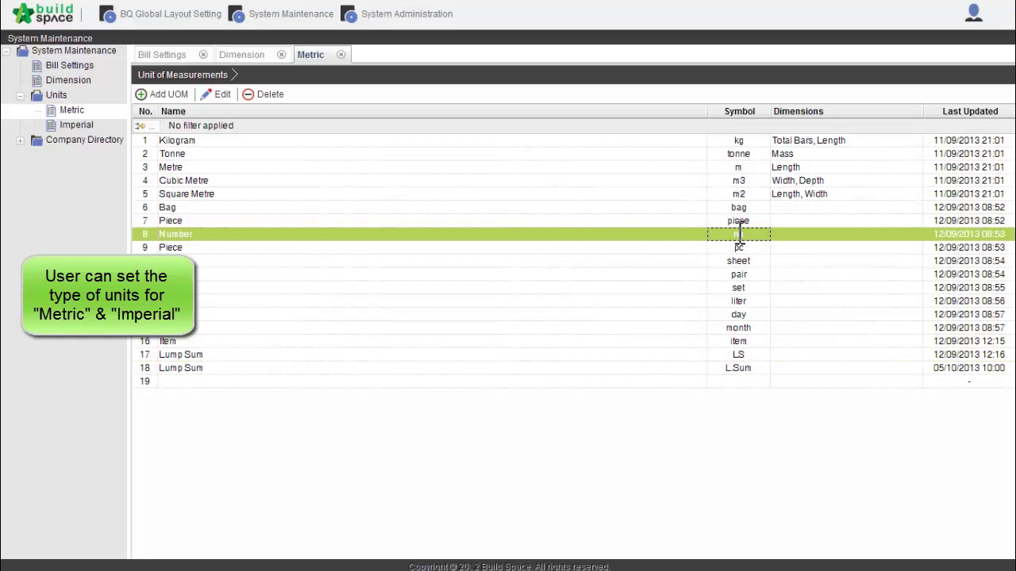
pyautogui.click(742, 220)
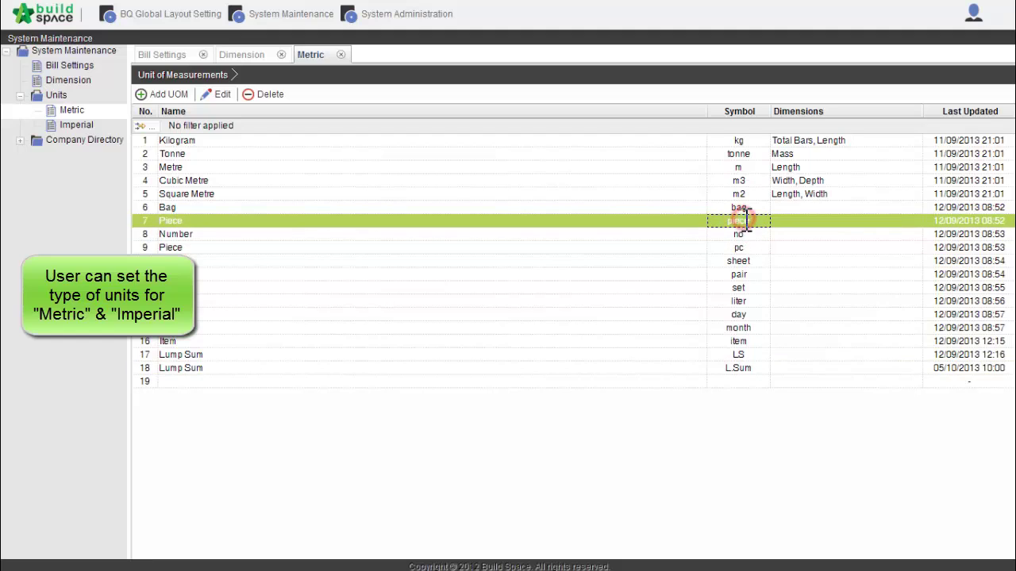
pyautogui.click(746, 236)
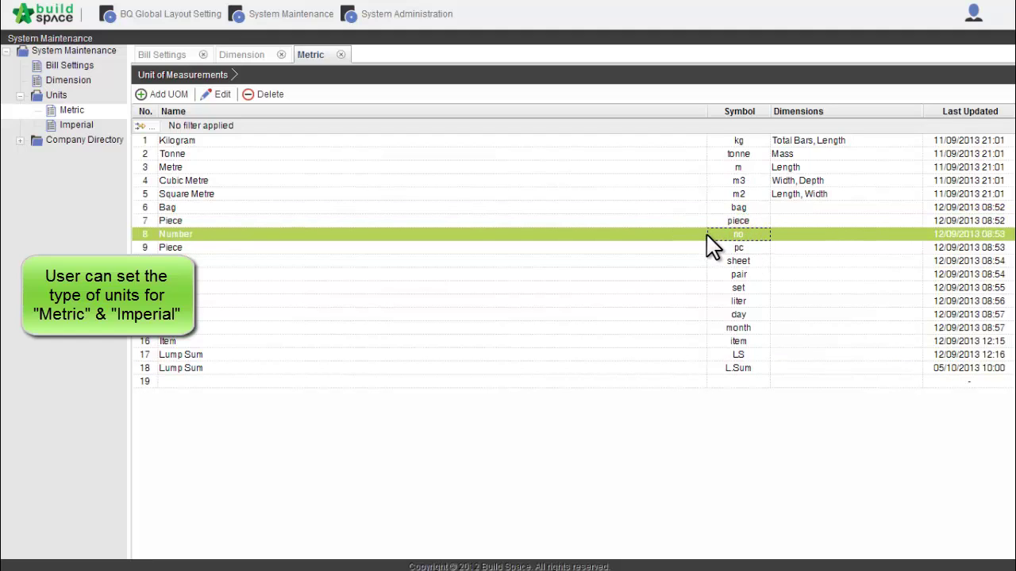
# Assign the Number dimension to the metric Number (no) unit and return to the Metric list
pyautogui.doubleClick(706, 235)
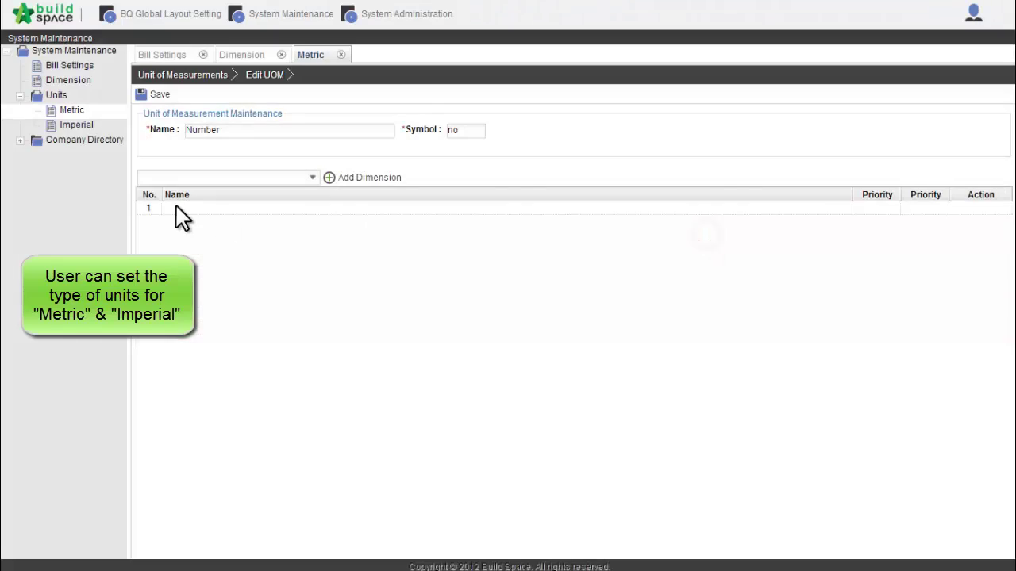
pyautogui.click(313, 177)
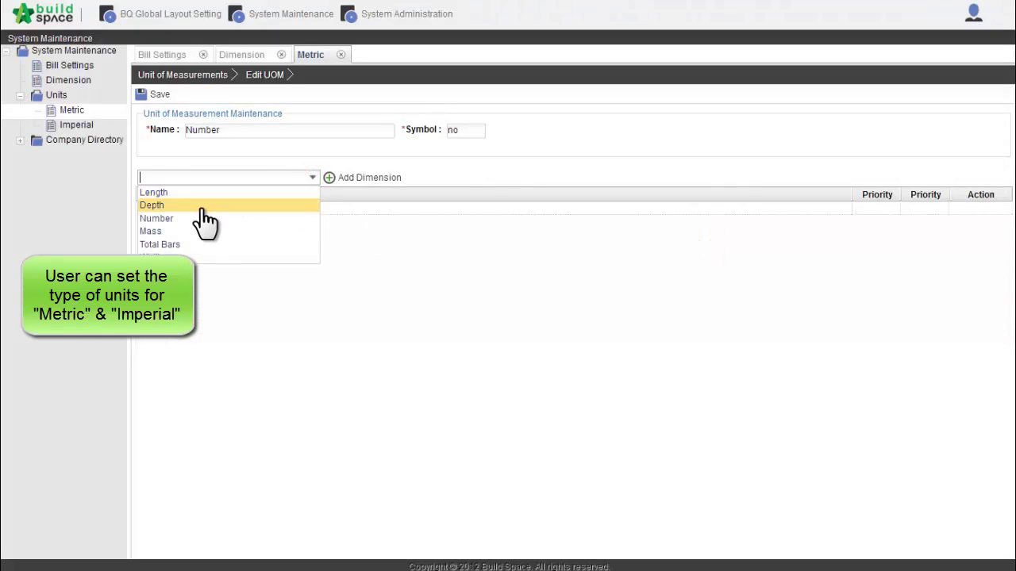
pyautogui.click(193, 218)
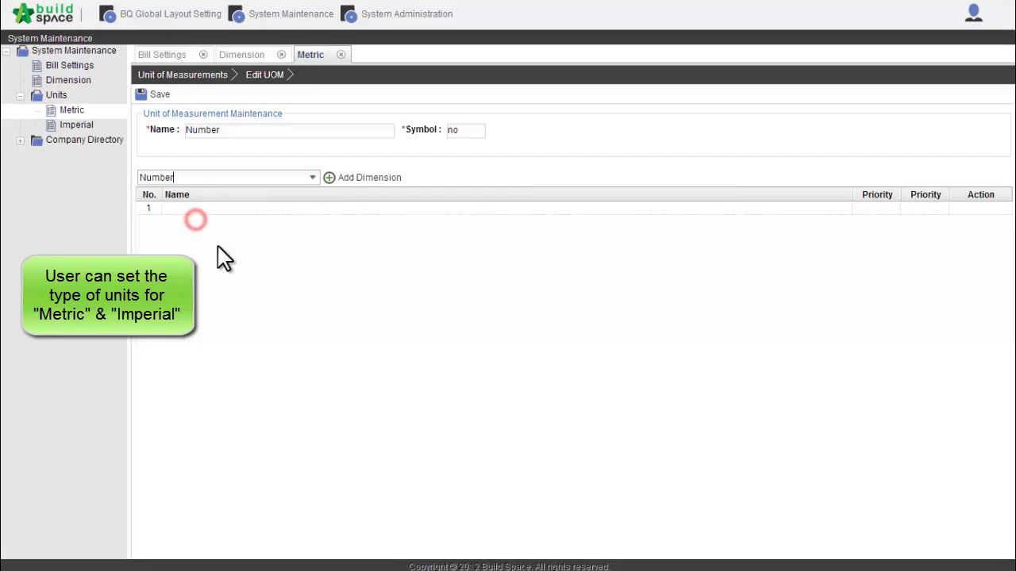
pyautogui.click(381, 178)
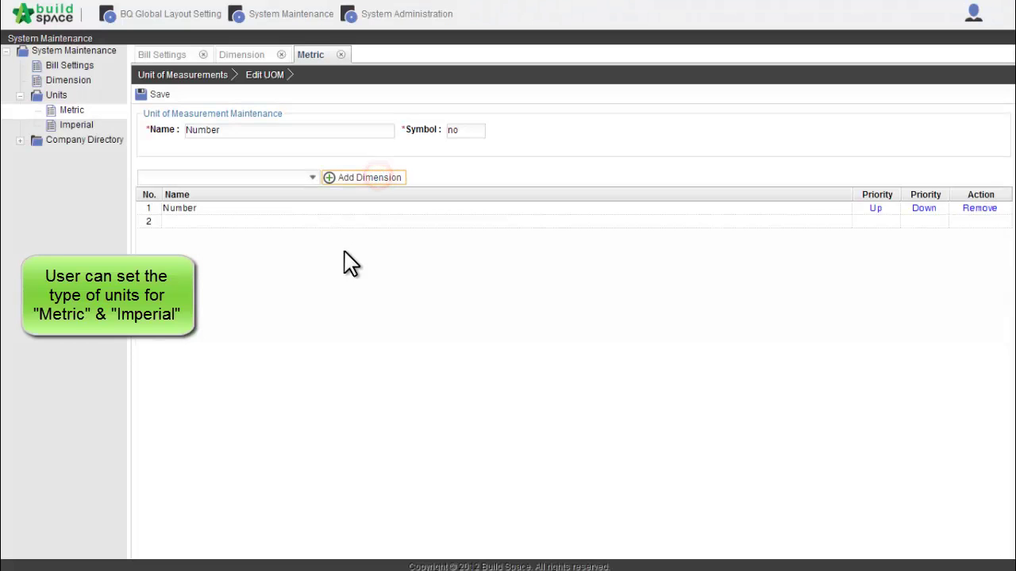
pyautogui.click(325, 206)
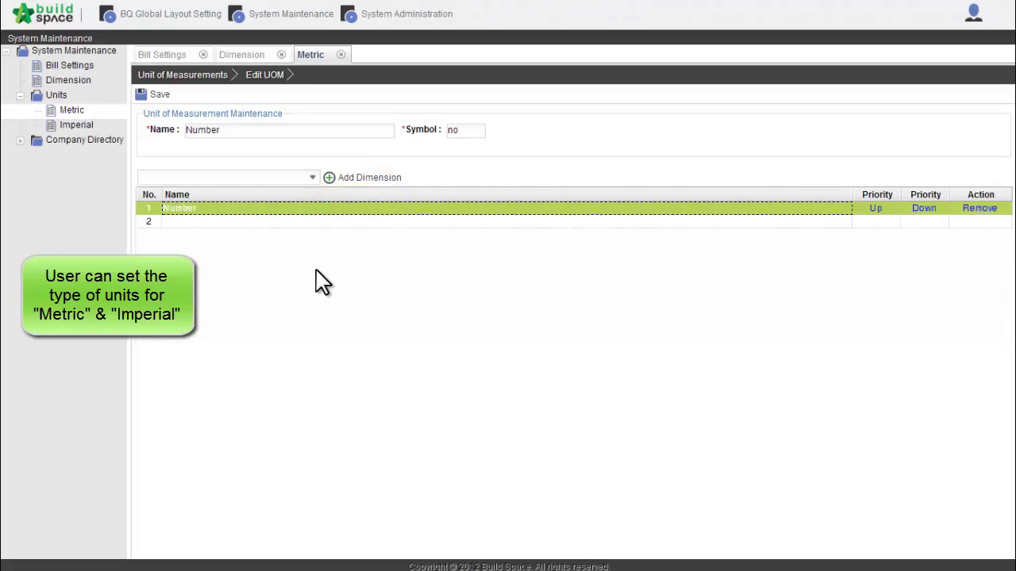
pyautogui.click(214, 74)
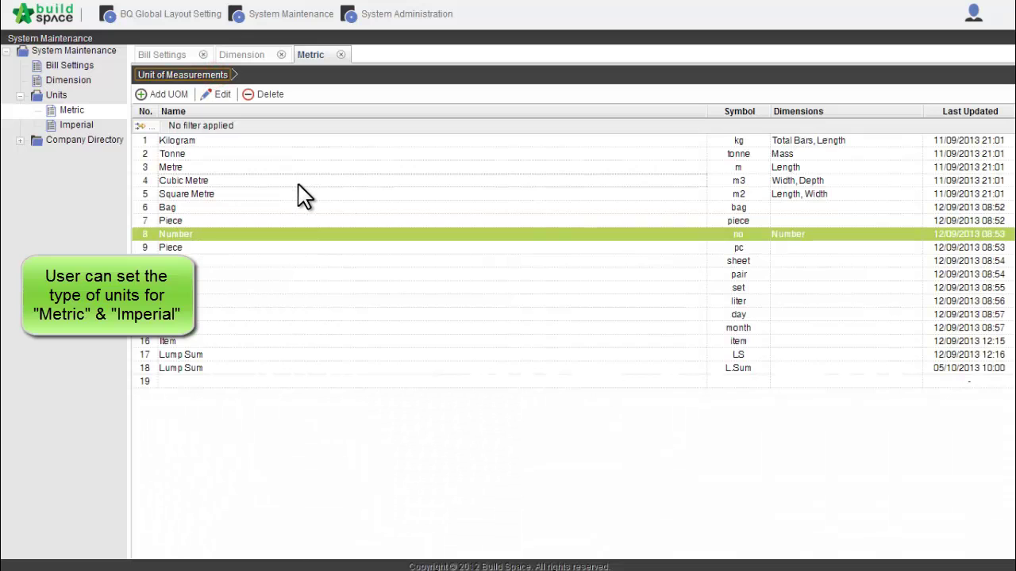
pyautogui.click(357, 243)
pyautogui.click(359, 282)
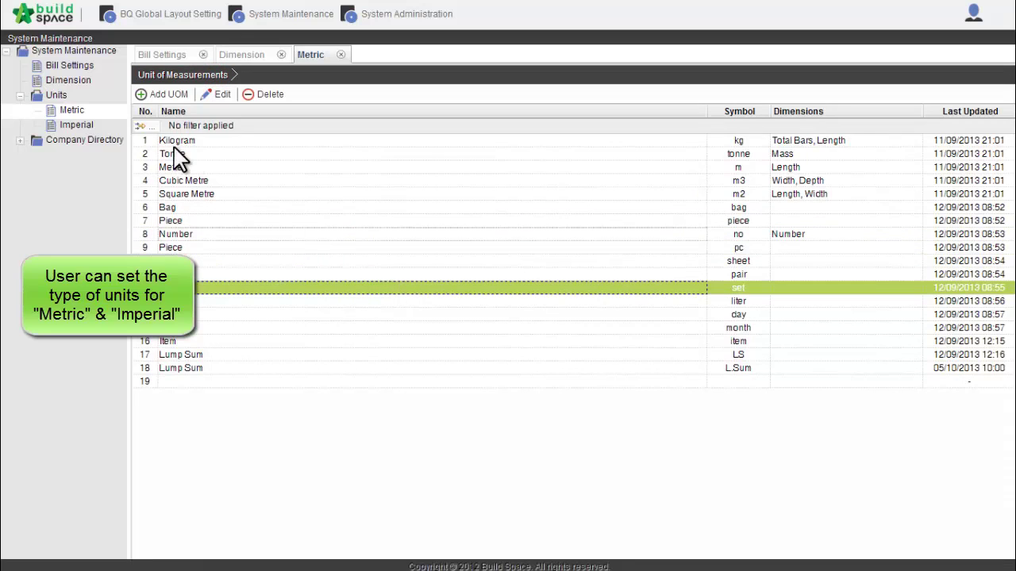
# Save a new metric unit Note with symbol note, then switch to the Imperial units list
pyautogui.click(171, 96)
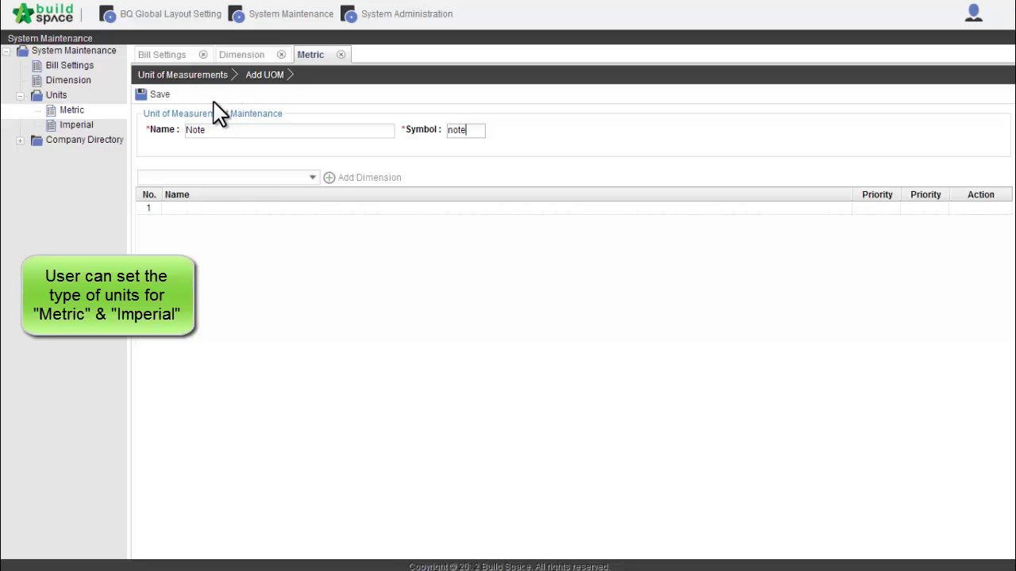
pyautogui.click(155, 94)
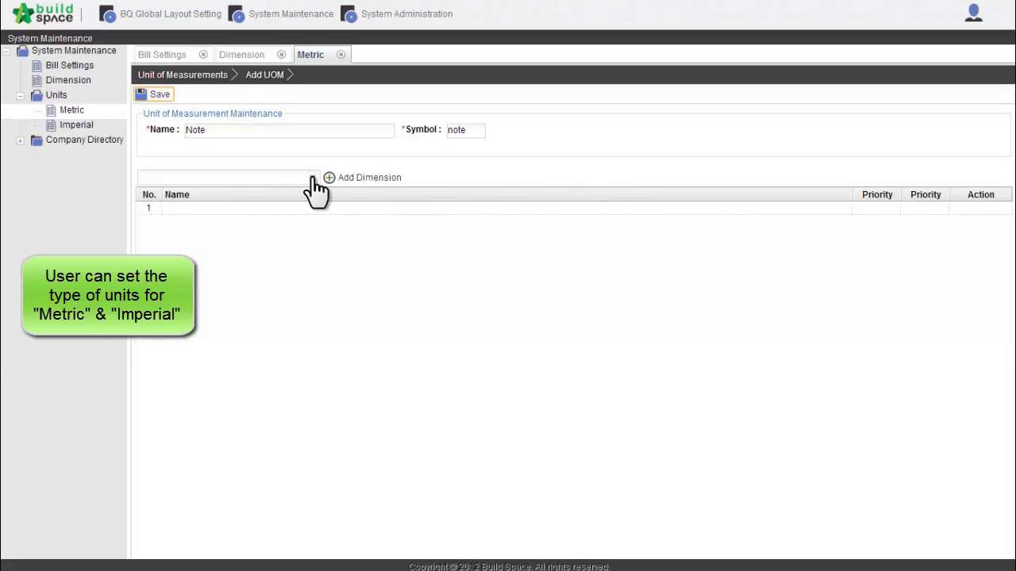
pyautogui.click(312, 178)
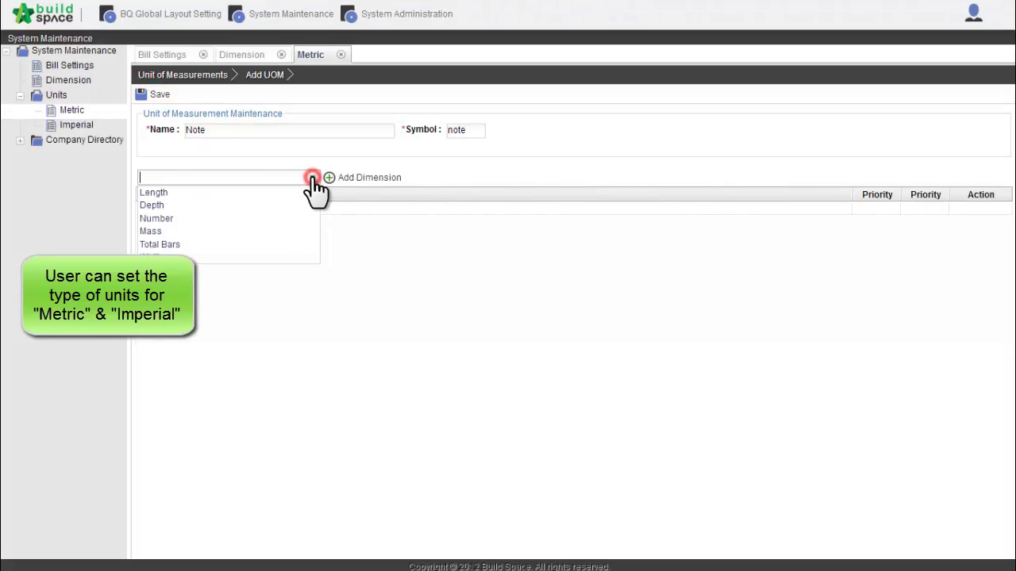
pyautogui.click(443, 175)
pyautogui.click(183, 75)
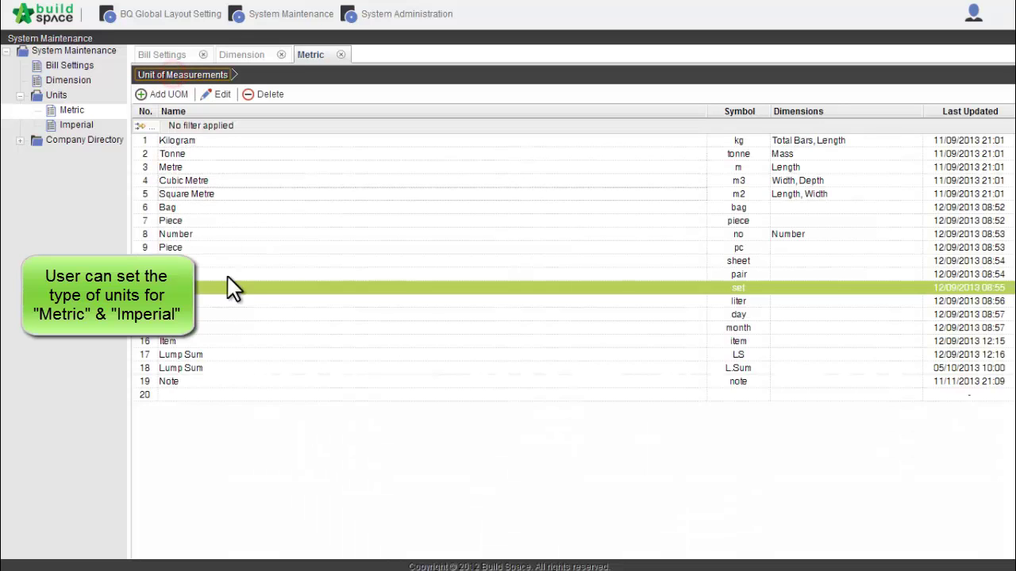
pyautogui.click(228, 385)
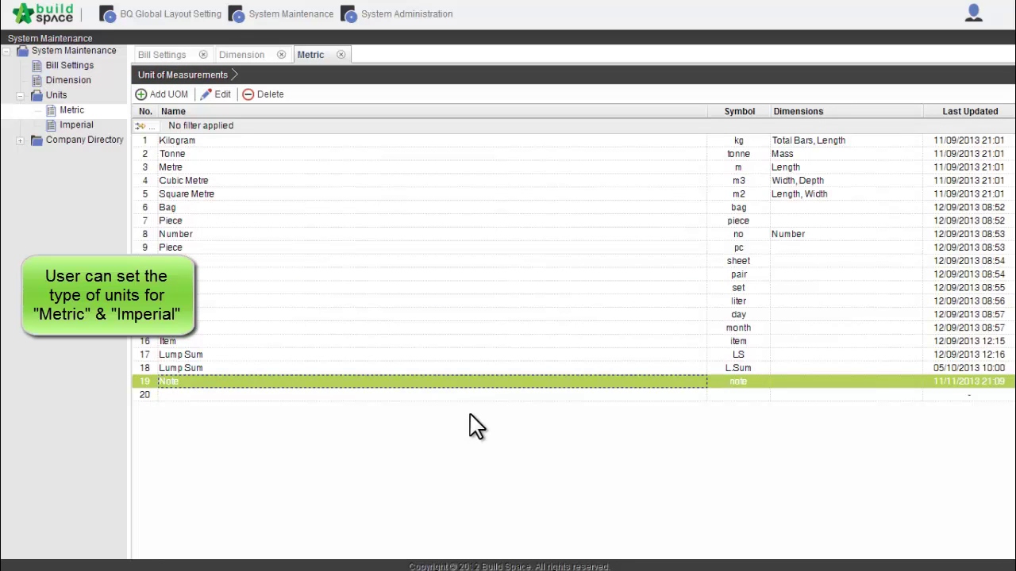
pyautogui.click(68, 126)
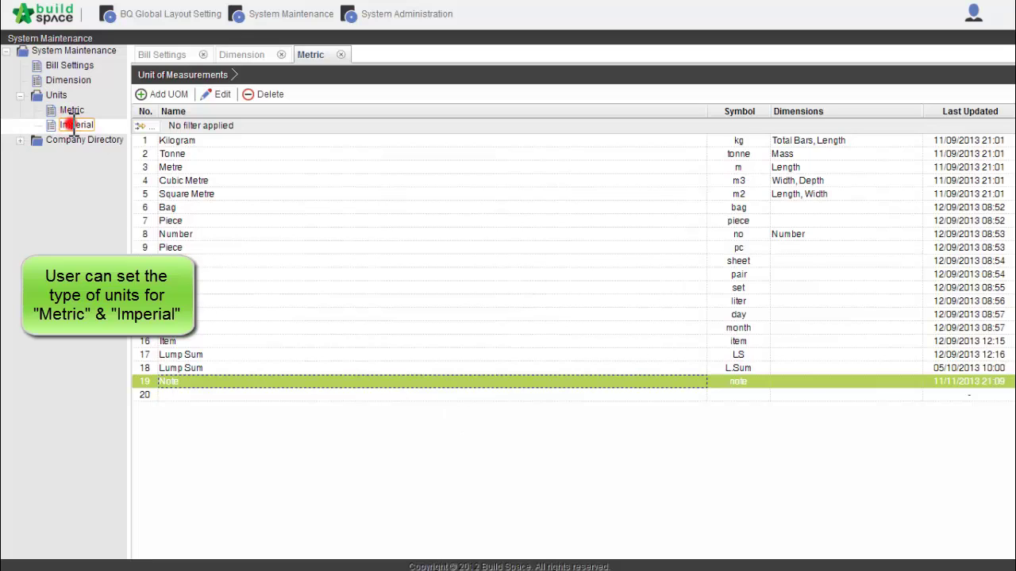
# Create and save an Imperial unit named Feet with symbol ft
pyautogui.click(173, 95)
pyautogui.click(217, 130)
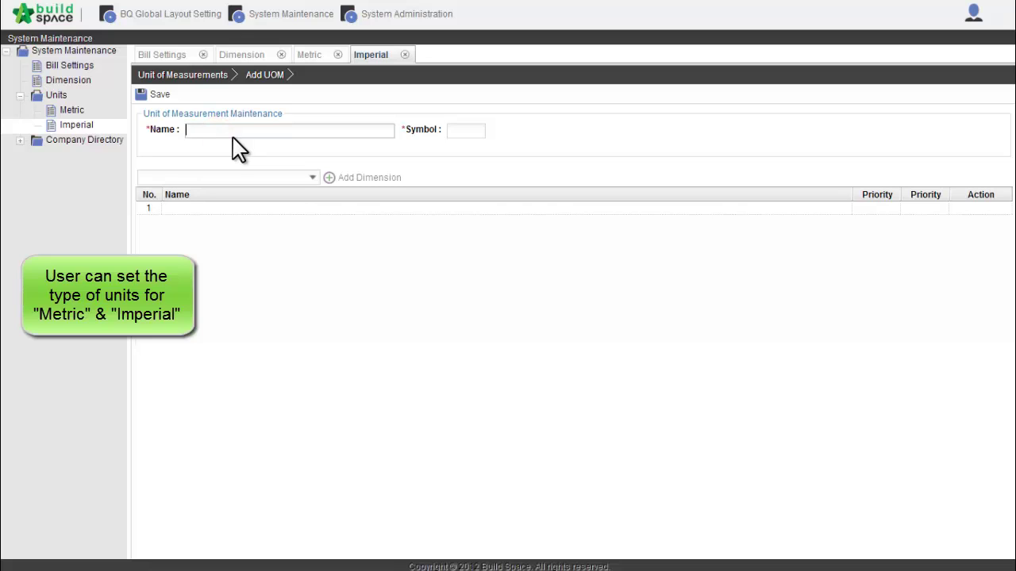
pyautogui.press('Tab')
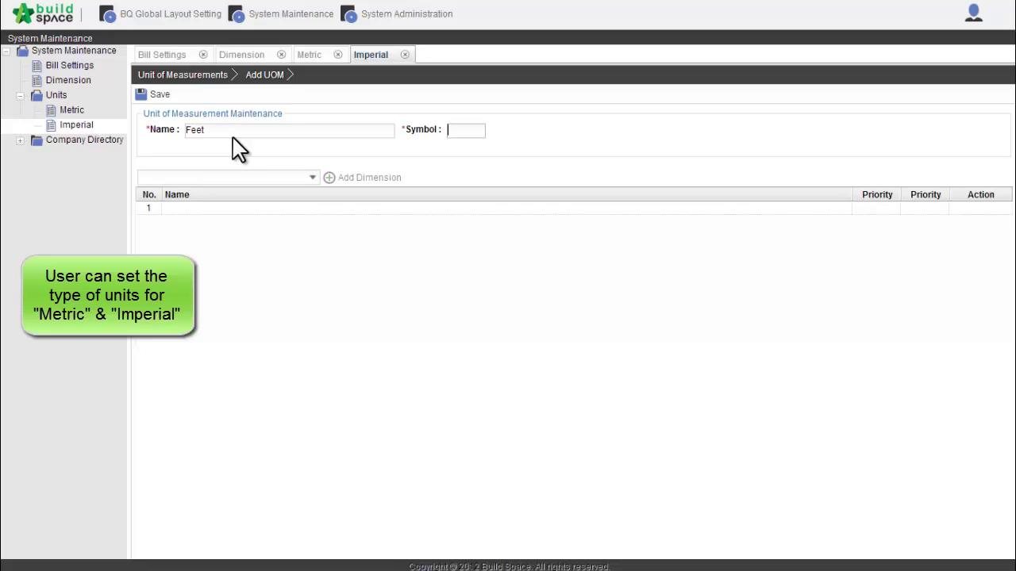
pyautogui.write('ft')
pyautogui.click(160, 95)
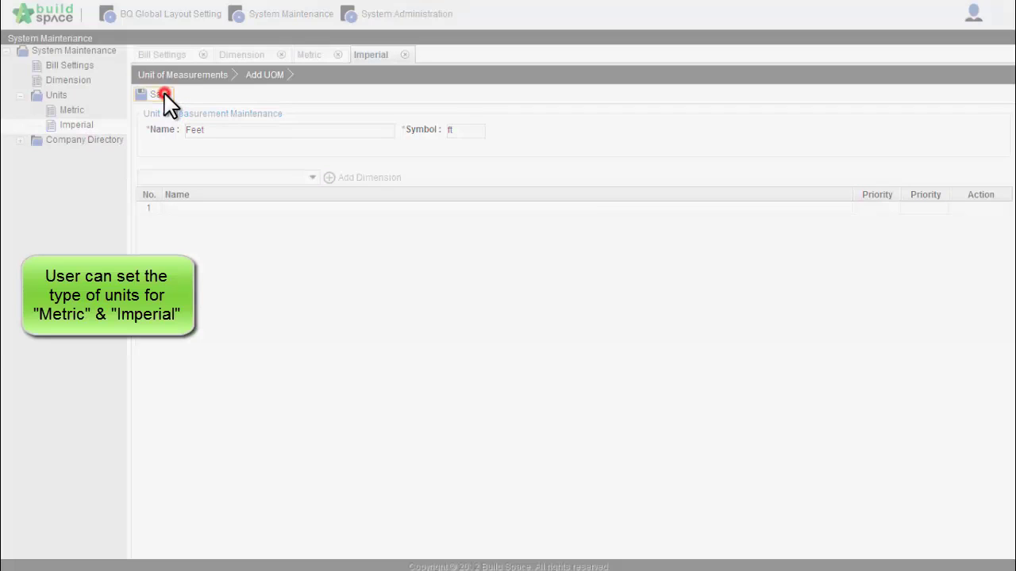
# Give Feet the Length dimension, save, and return to the Imperial units list
pyautogui.click(312, 179)
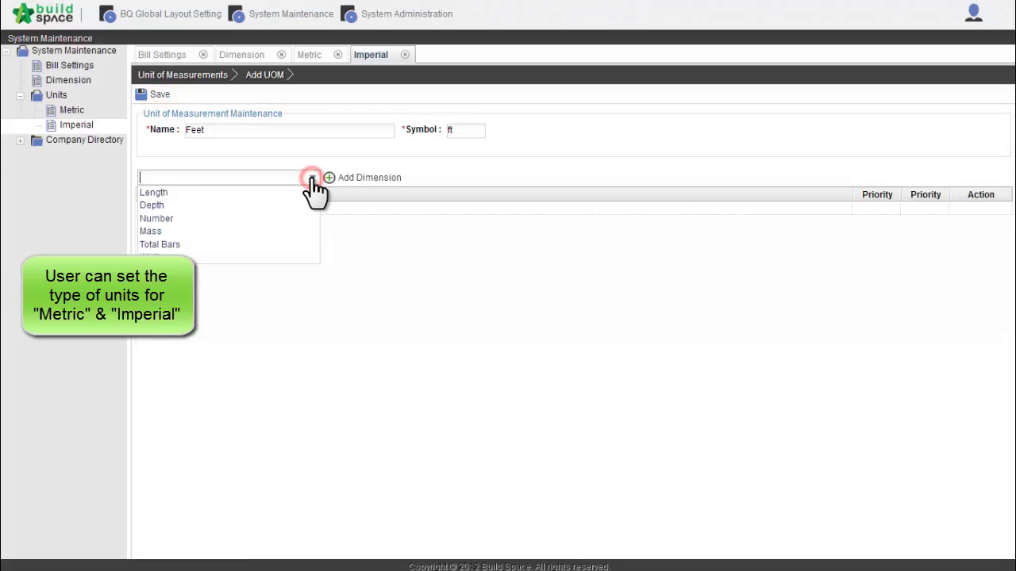
pyautogui.click(199, 197)
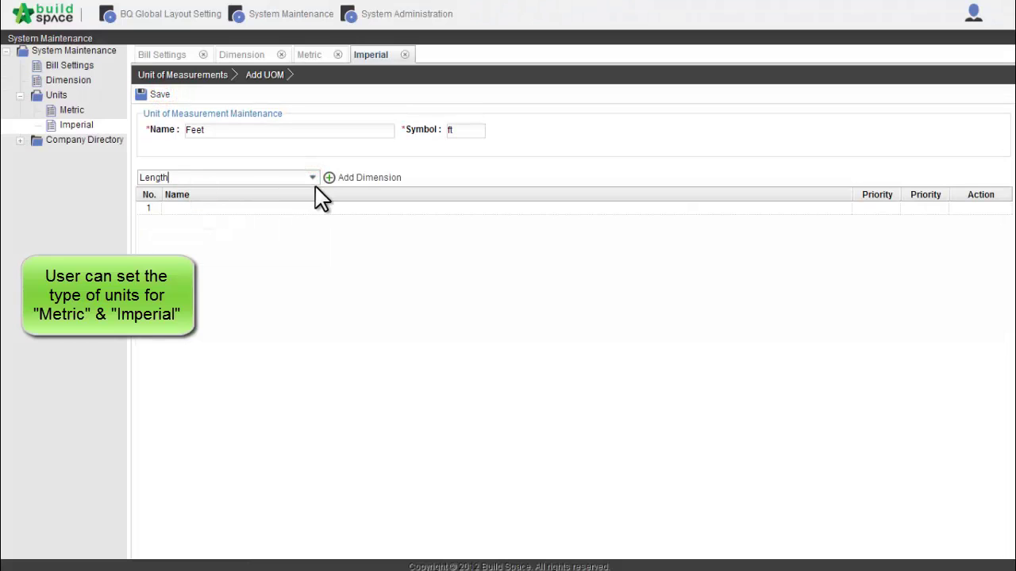
pyautogui.click(363, 179)
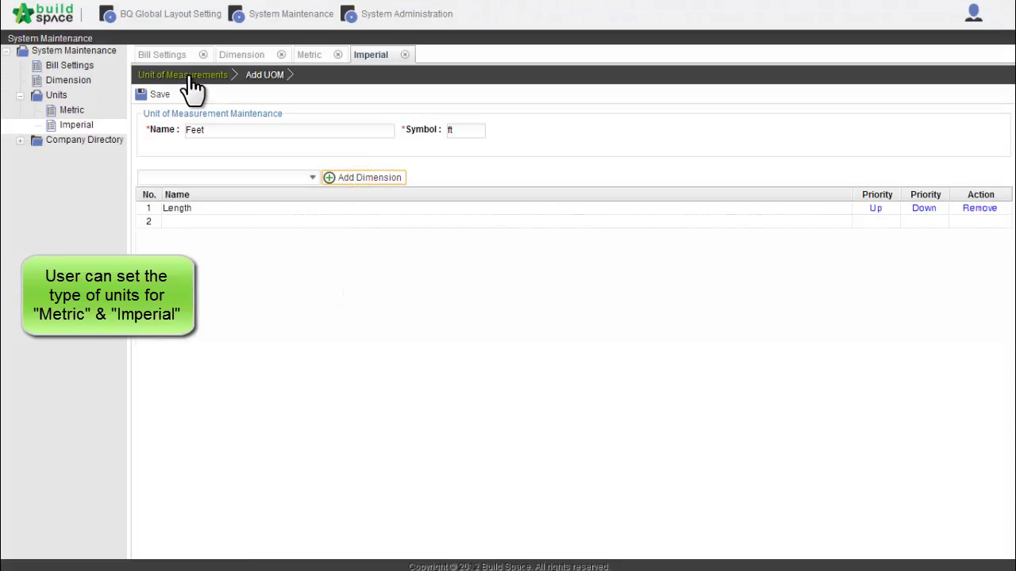
pyautogui.click(156, 95)
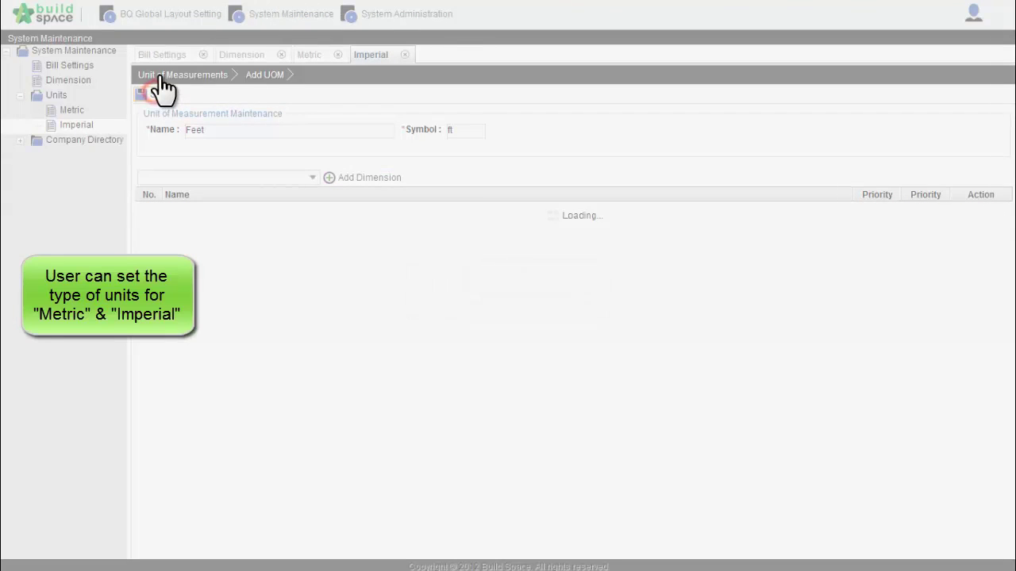
pyautogui.click(162, 76)
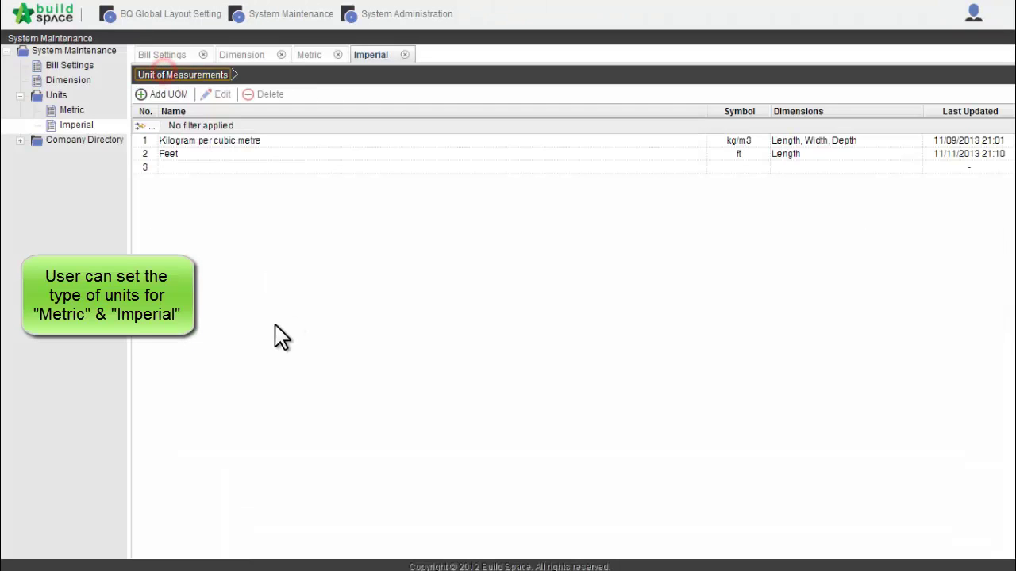
pyautogui.click(742, 154)
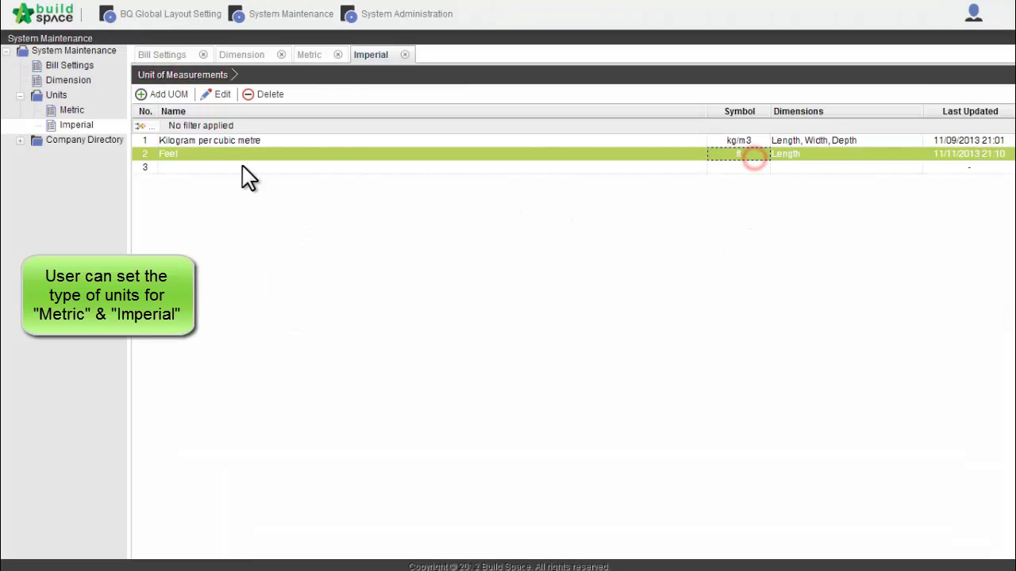
# Create and save an Imperial unit Feet Square with symbol ft2
pyautogui.click(170, 95)
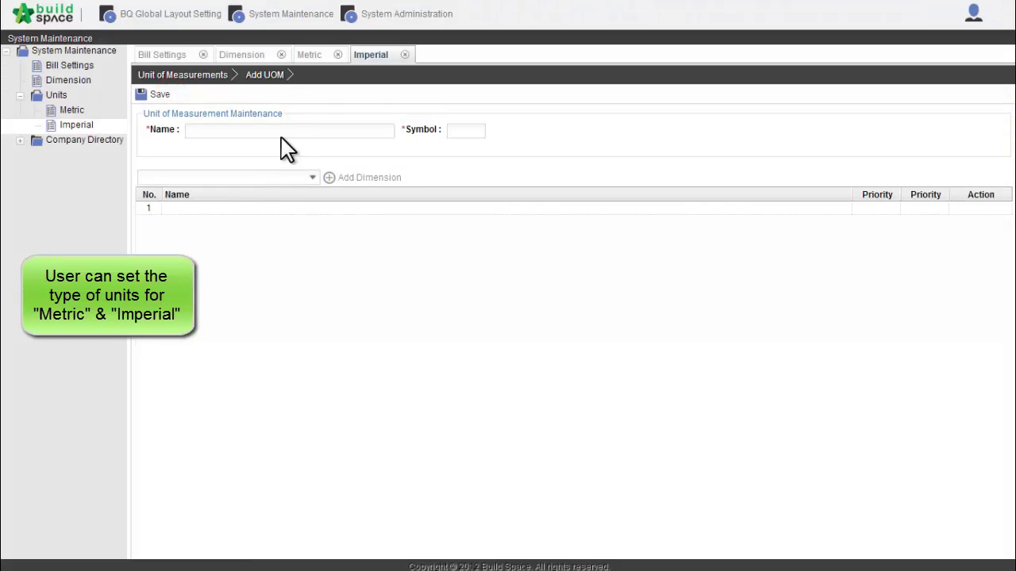
pyautogui.click(282, 132)
pyautogui.write('Feet Square')
pyautogui.click(155, 95)
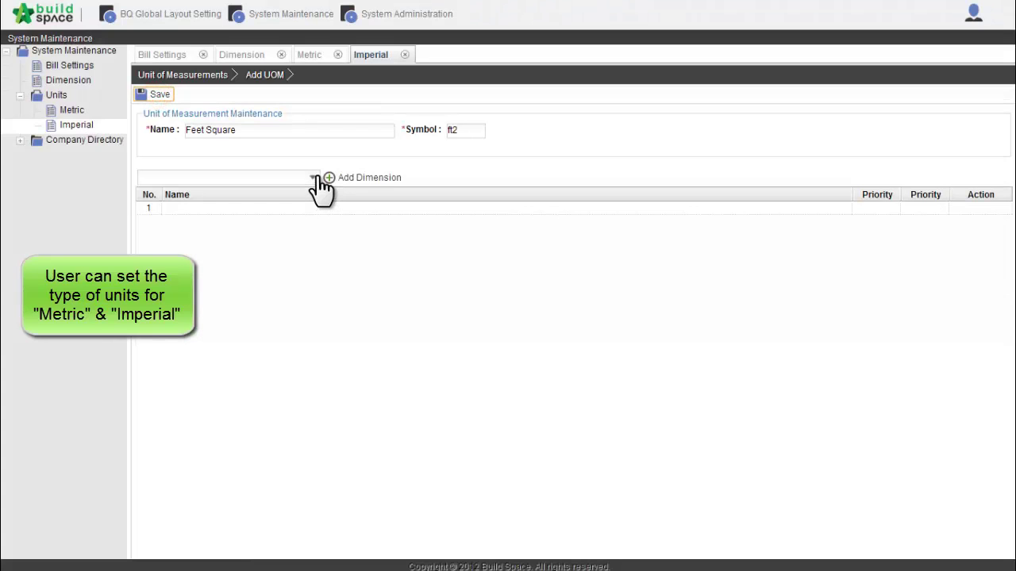
# Add Length and Width dimensions to Feet Square and return to the units list
pyautogui.click(314, 177)
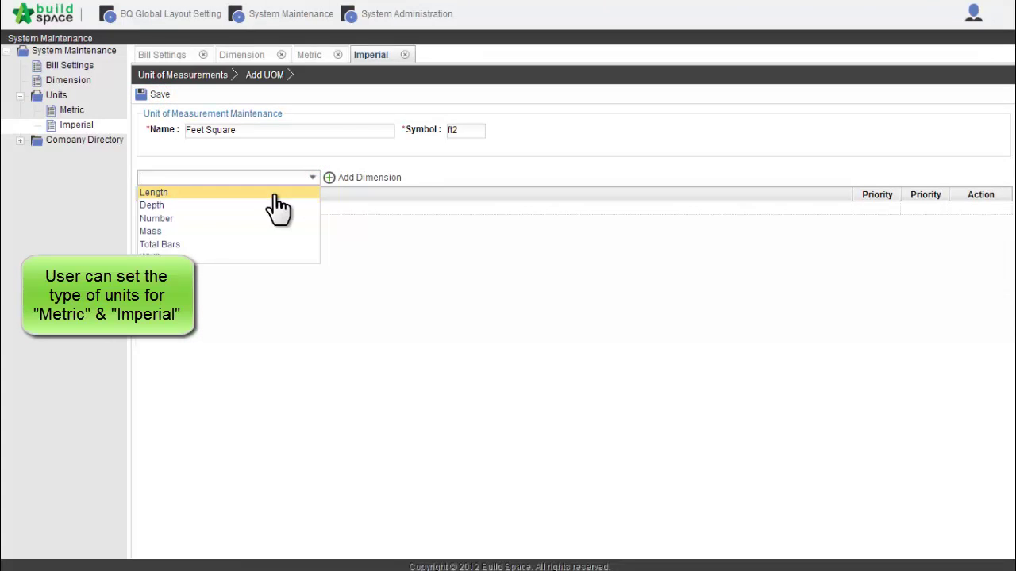
pyautogui.click(274, 193)
pyautogui.click(349, 178)
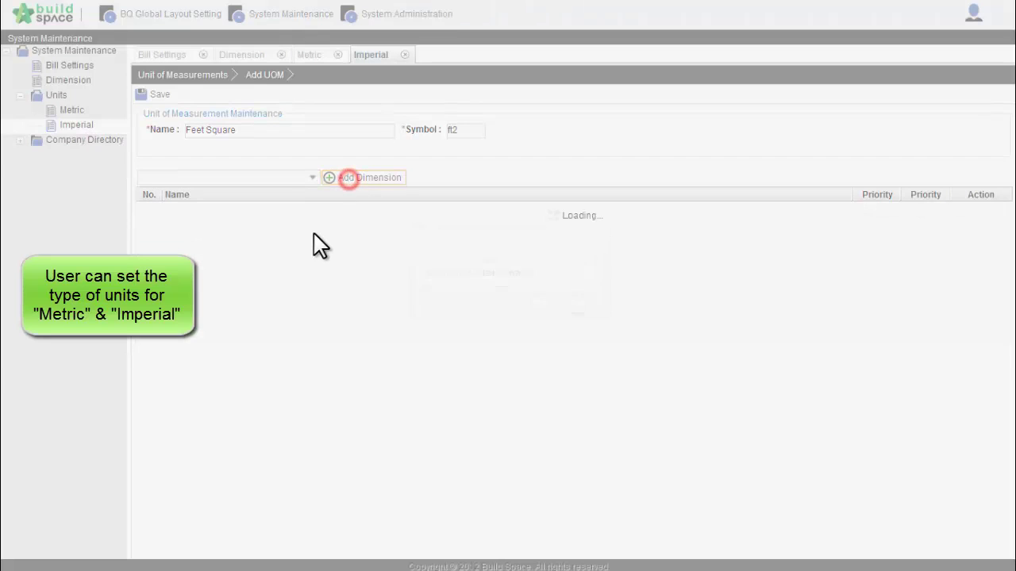
pyautogui.click(314, 179)
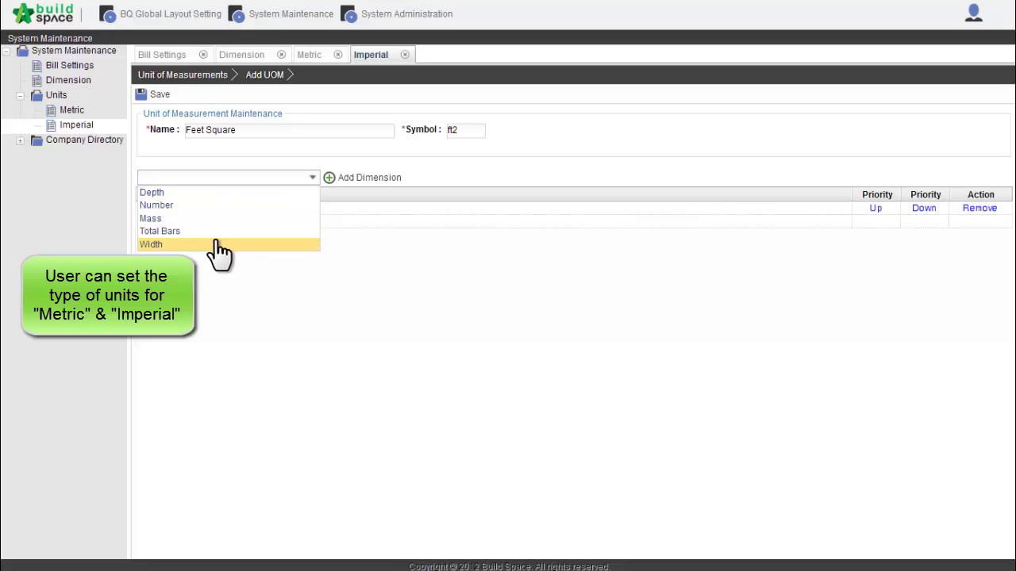
pyautogui.click(216, 242)
pyautogui.click(369, 183)
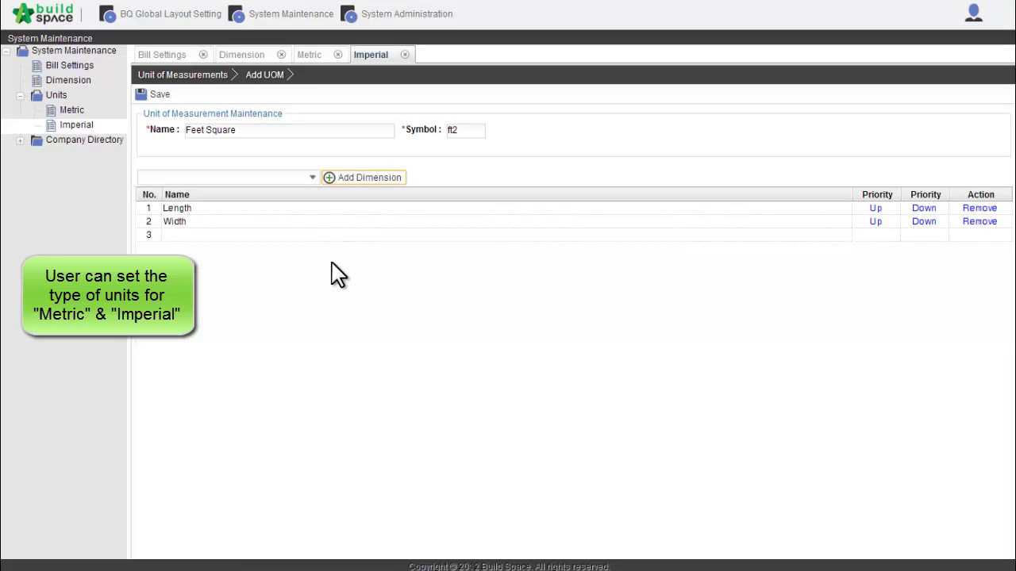
pyautogui.click(191, 76)
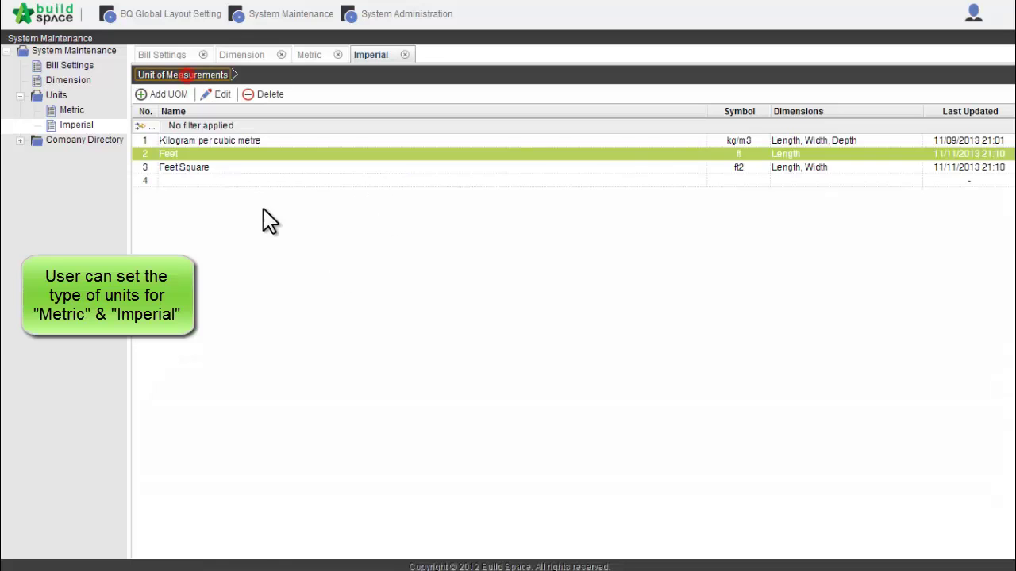
pyautogui.click(257, 168)
pyautogui.click(168, 95)
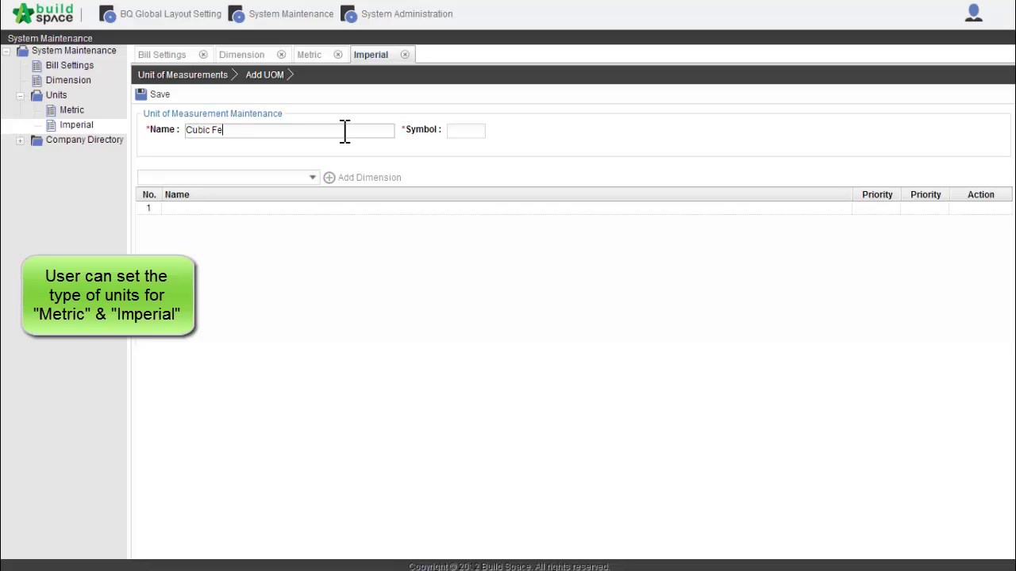
# Enter symbol ft3 for the Cubic Feet unit and save it
pyautogui.click(479, 130)
pyautogui.write('ft3')
pyautogui.click(160, 95)
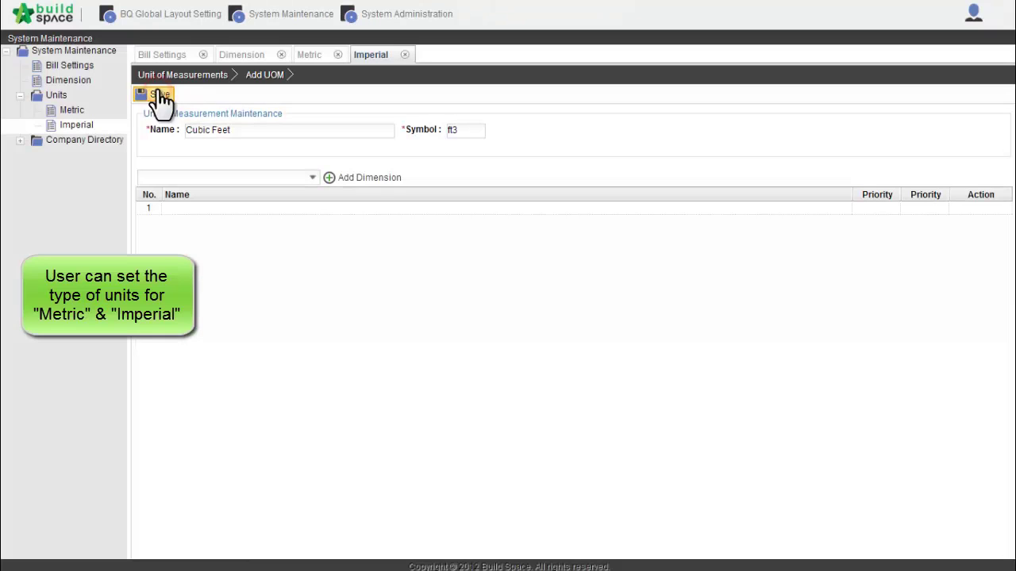
# Add Length, Width and Depth dimensions to Cubic Feet and return to the units list
pyautogui.click(310, 178)
pyautogui.click(259, 193)
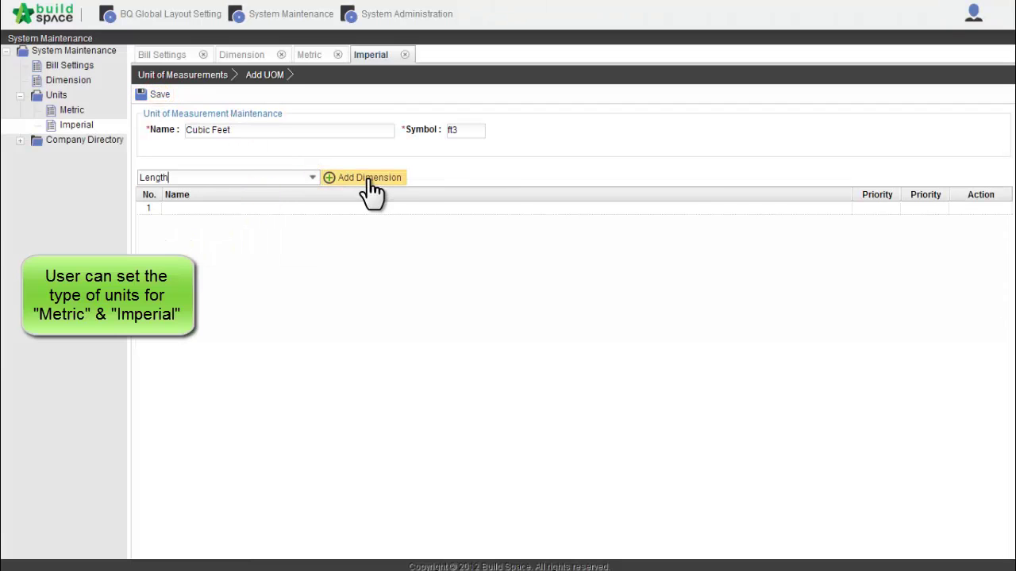
pyautogui.click(370, 179)
pyautogui.click(310, 177)
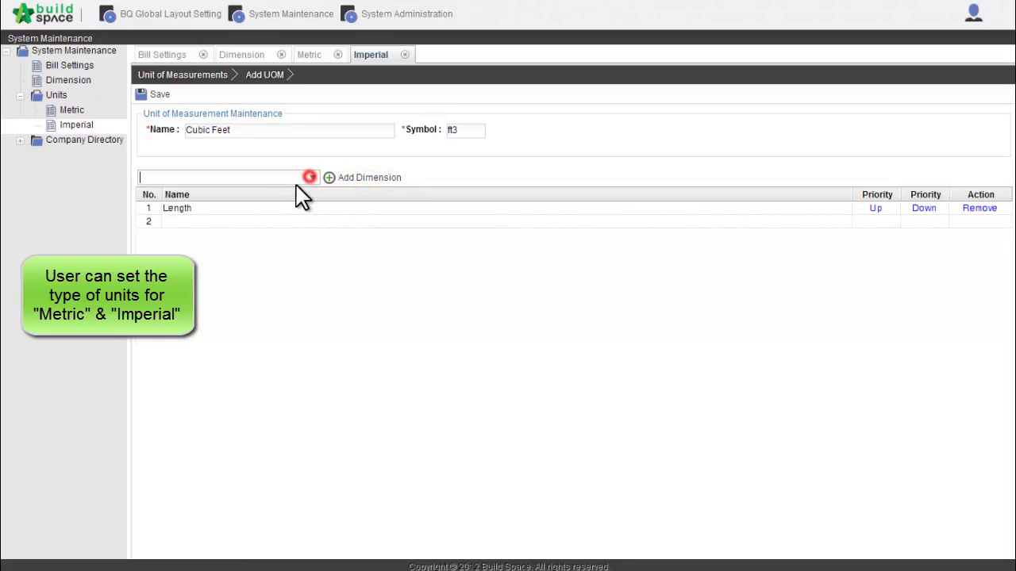
pyautogui.click(234, 245)
pyautogui.click(367, 179)
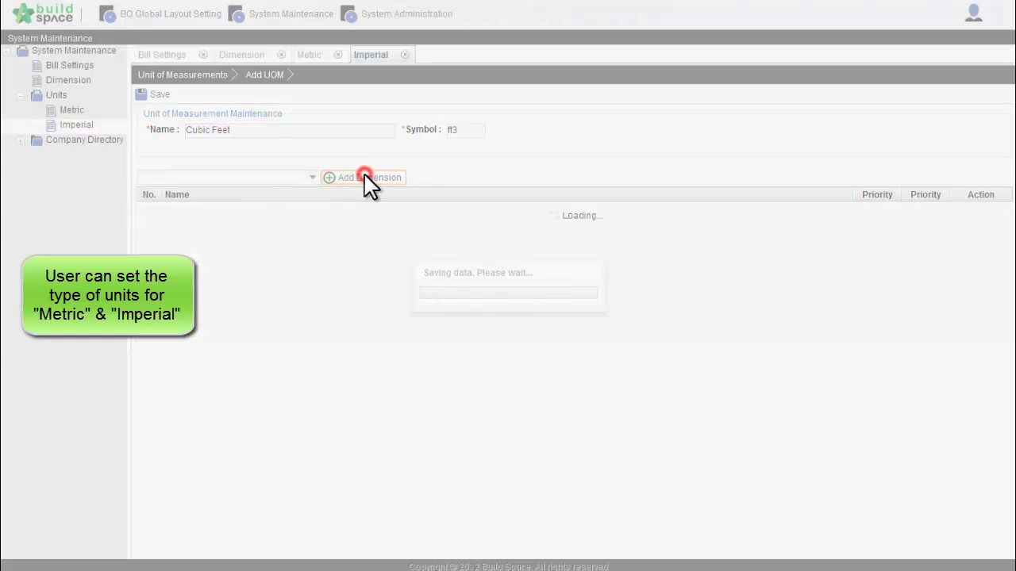
pyautogui.click(310, 177)
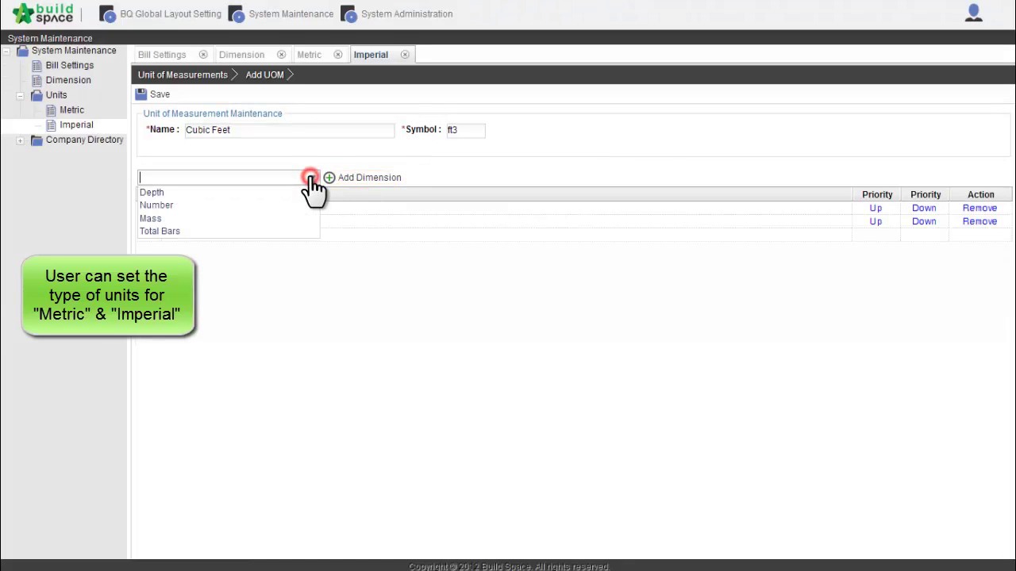
pyautogui.click(268, 192)
pyautogui.click(370, 182)
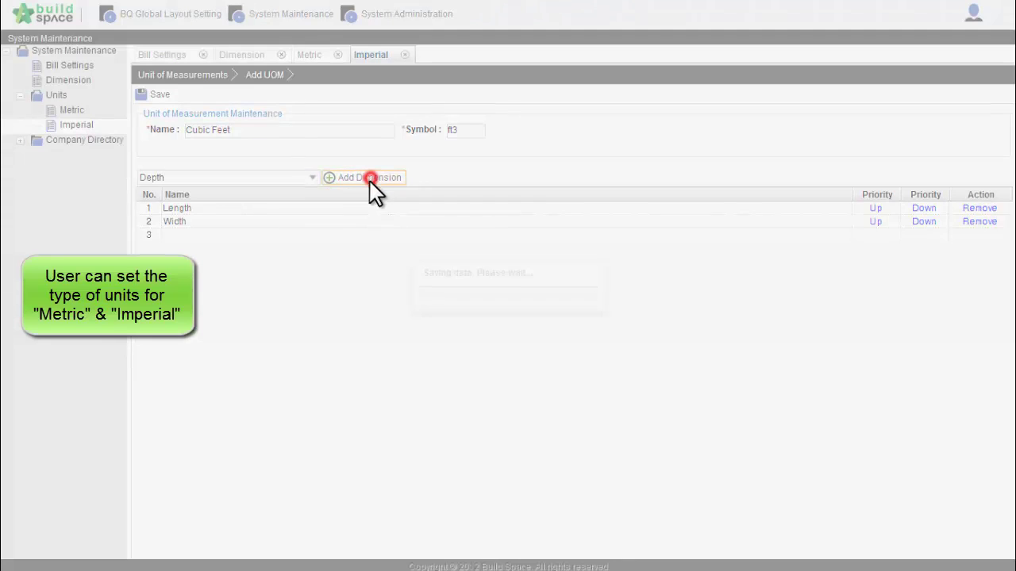
pyautogui.click(170, 76)
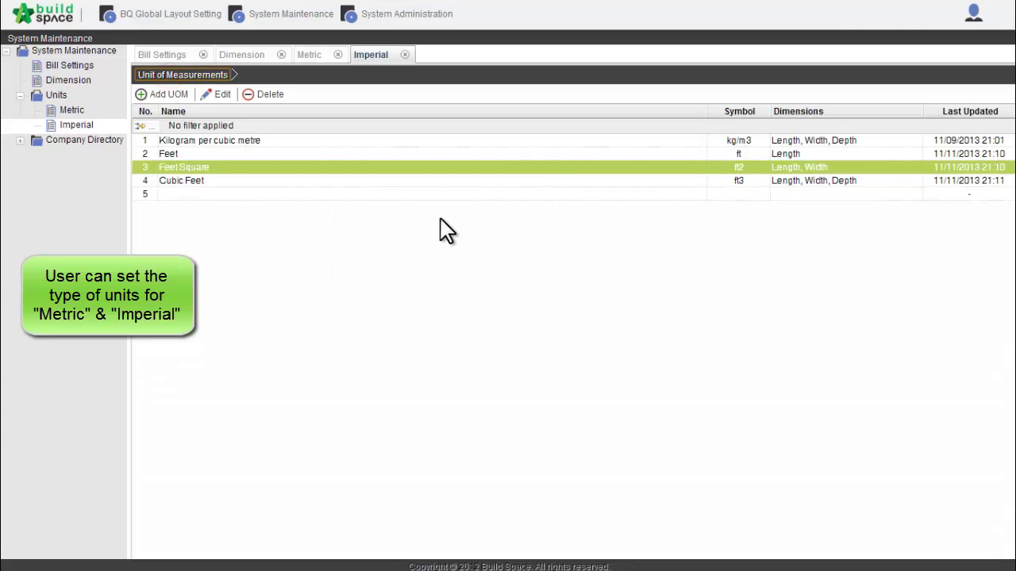
# Go back to the units list, then open Business Types under Company Directory
pyautogui.click(428, 179)
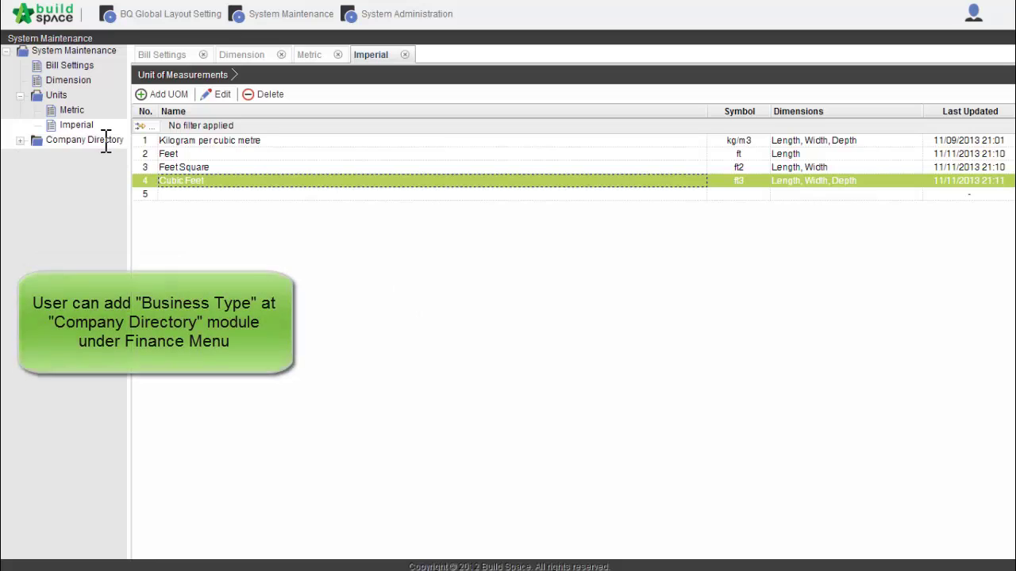
pyautogui.click(105, 139)
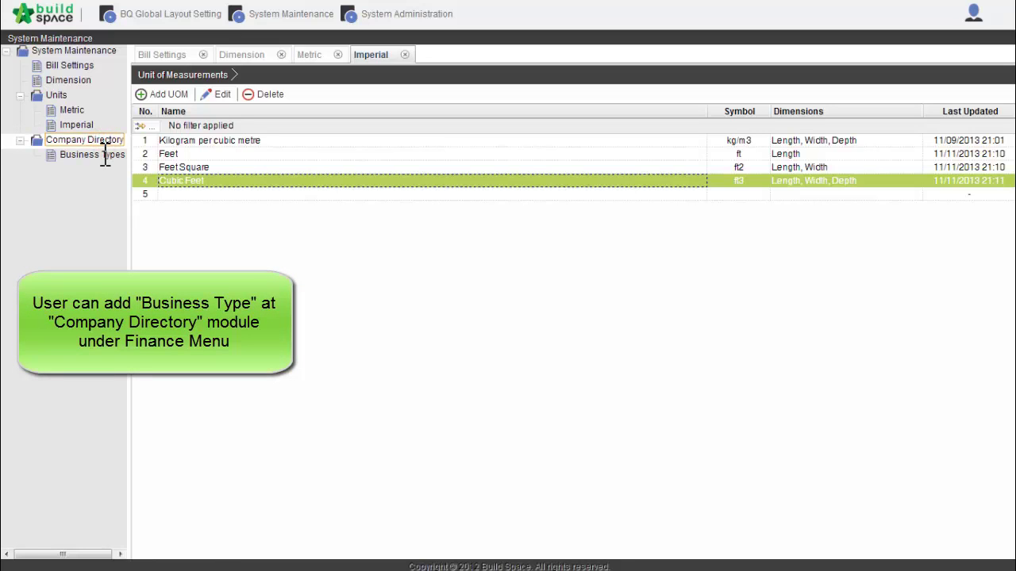
pyautogui.click(104, 155)
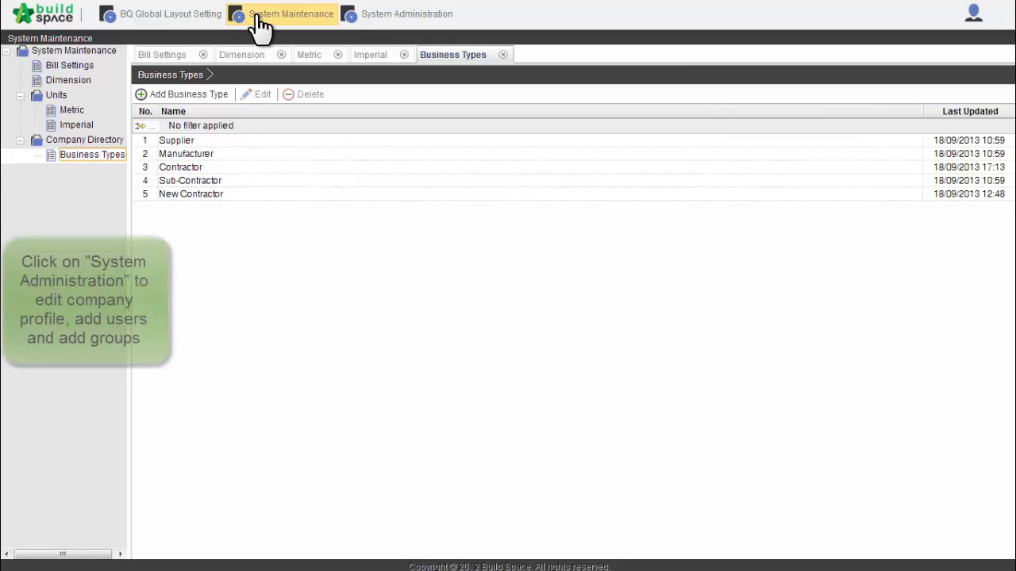
# Open the Company Profile and replace the company name with GLOBAL PCK SOLUTIONS SDN BHD
pyautogui.click(380, 27)
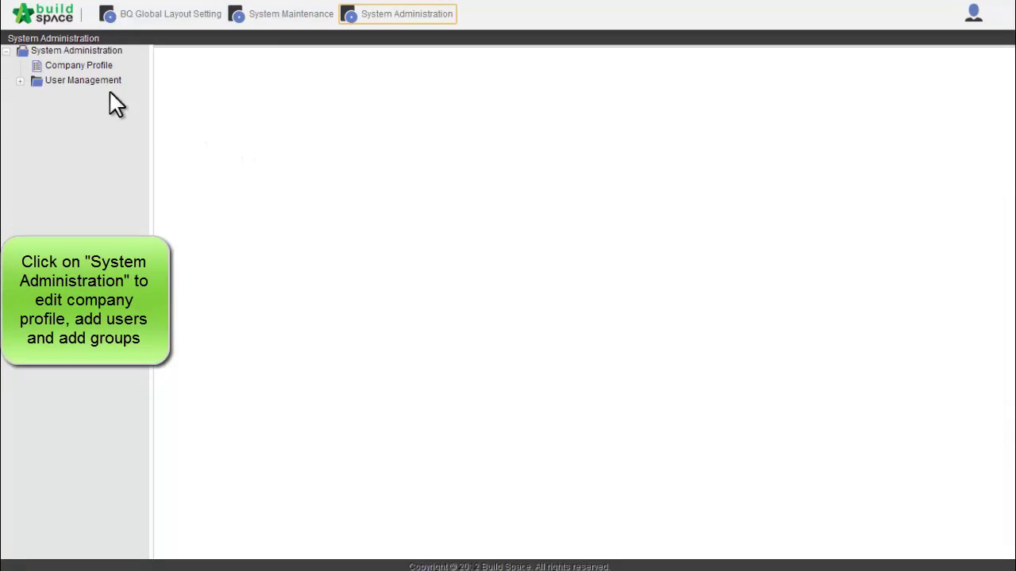
pyautogui.click(73, 67)
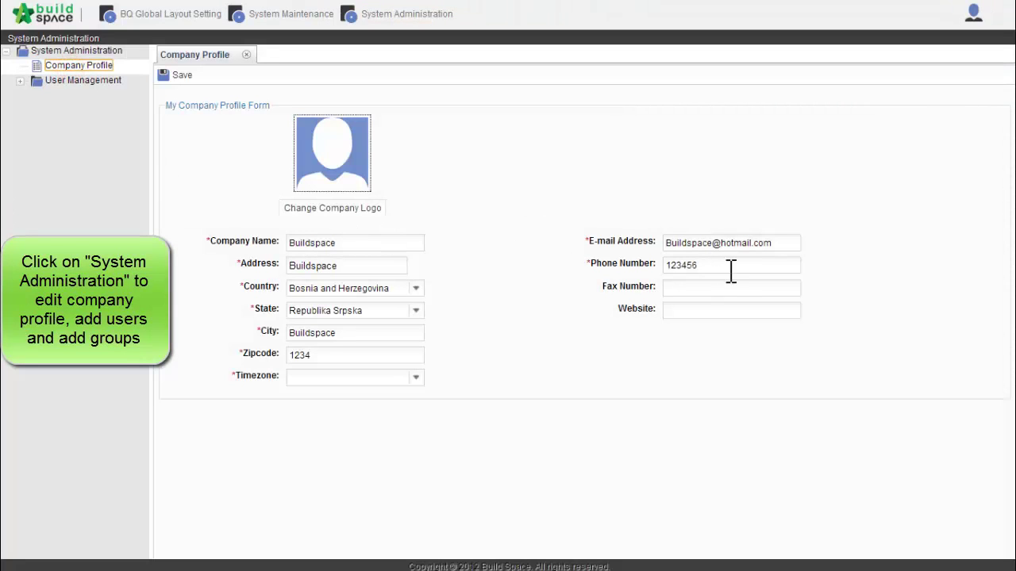
pyautogui.click(382, 242)
pyautogui.click(378, 247)
pyautogui.doubleClick(379, 247)
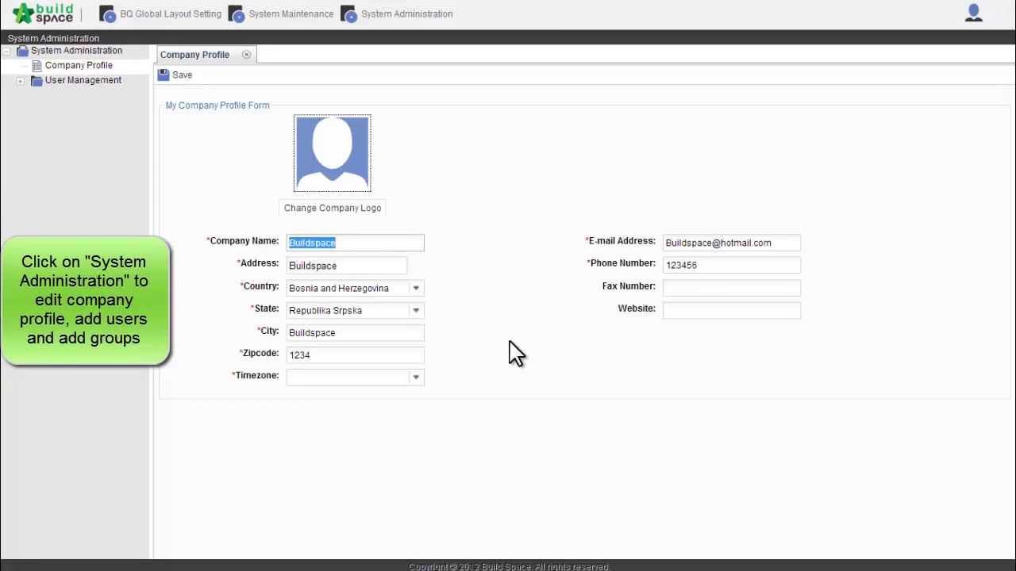
pyautogui.press('capslock')
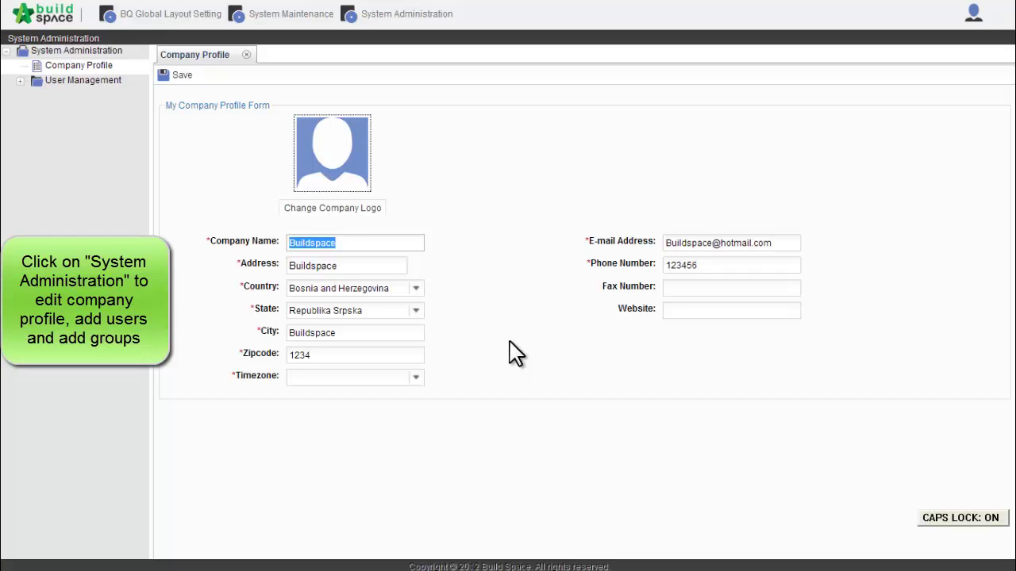
pyautogui.write('GLOBAL PCK ')
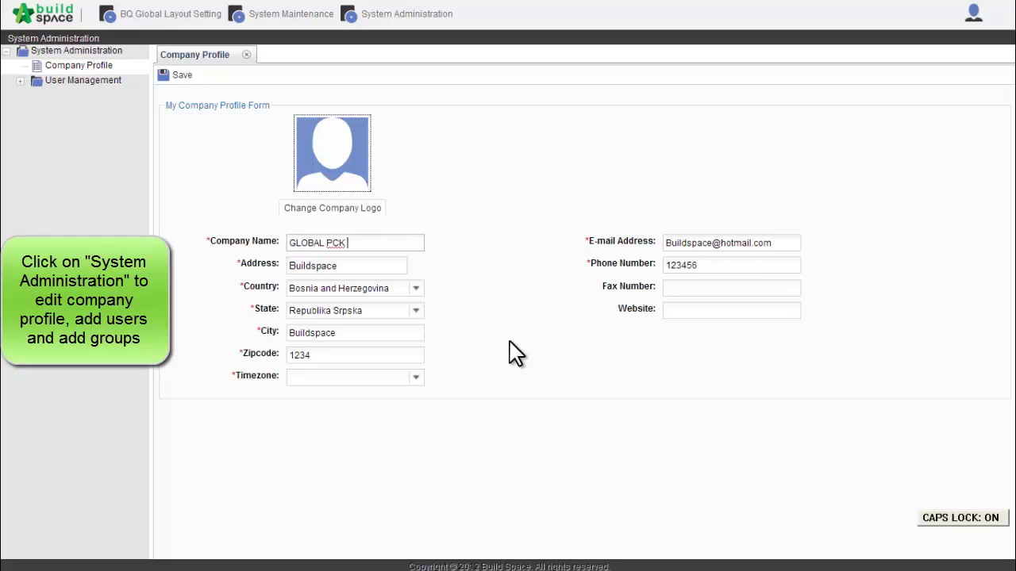
pyautogui.write('SOLUTIONS')
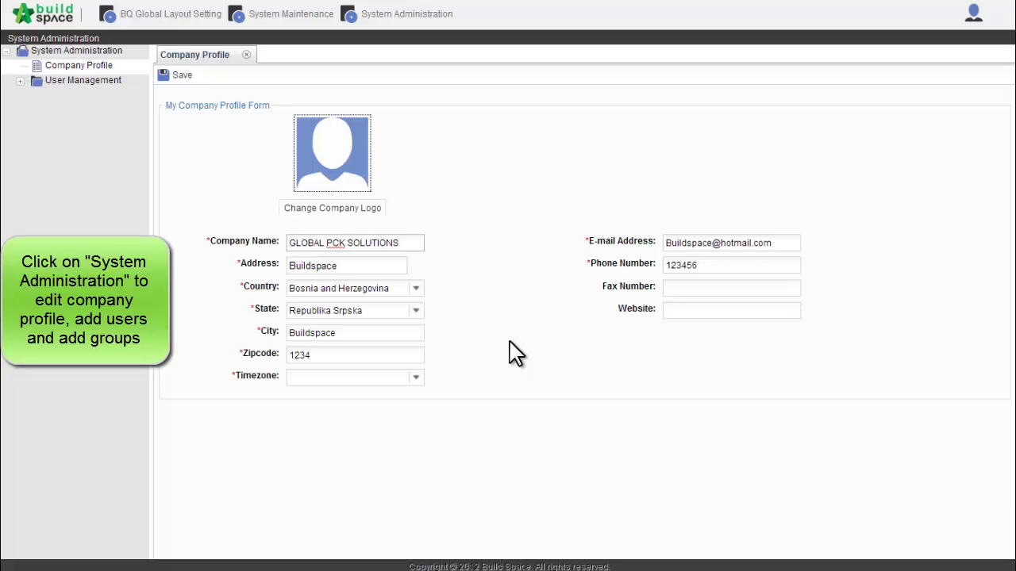
pyautogui.write(' SDN BHD')
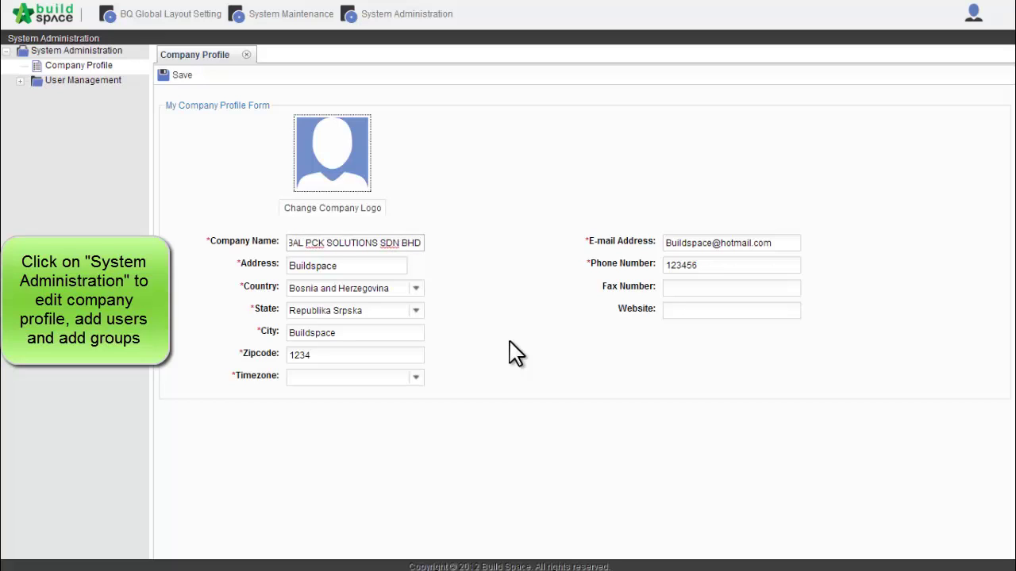
# Replace the old Address text with the company's new multi-line street address
pyautogui.moveTo(343, 266); pyautogui.dragTo(220, 266)
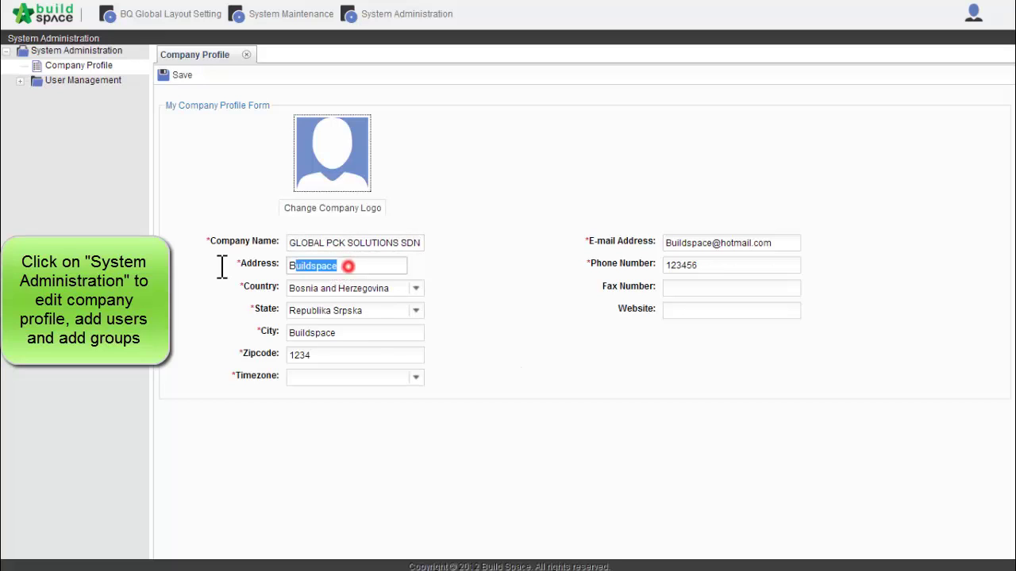
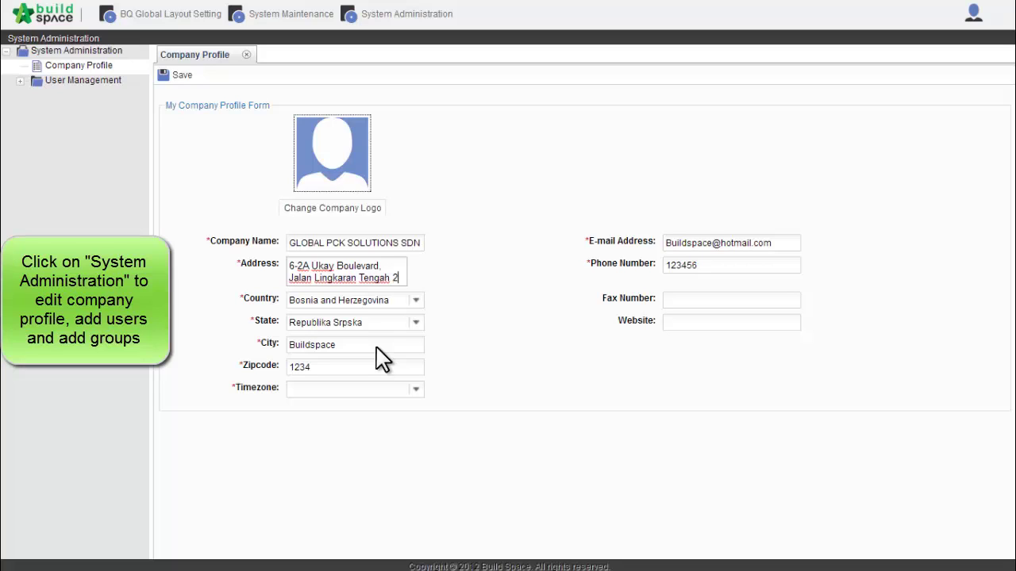
pyautogui.press('Return')
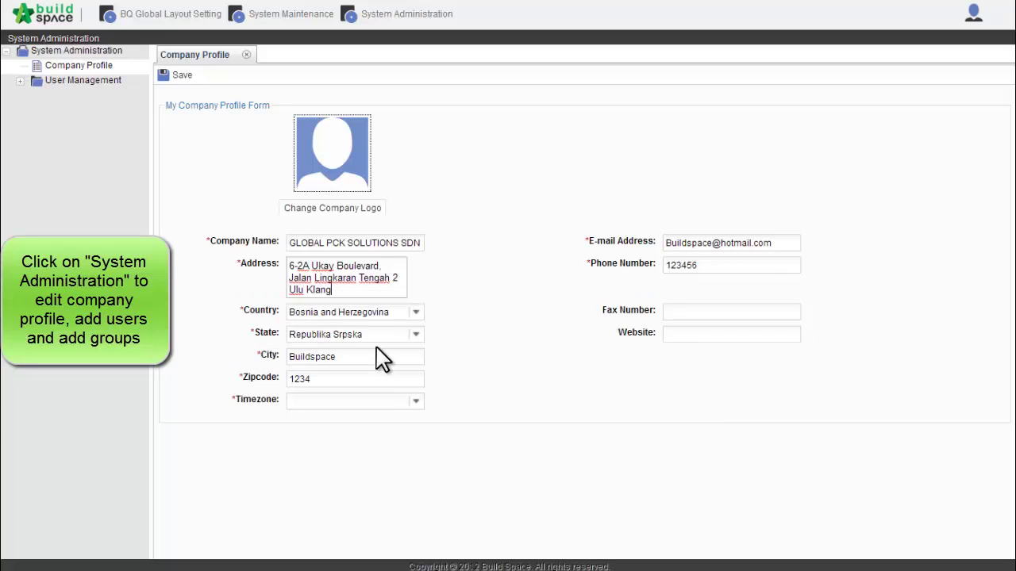
pyautogui.press('Return')
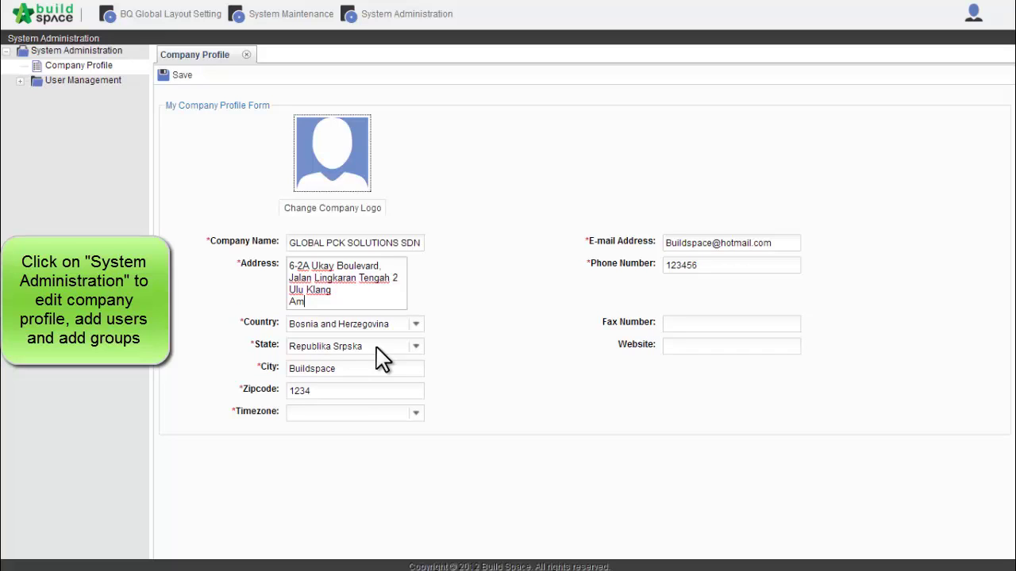
# Finish the address with Ampang, then set country to Malaysia and state to Selangor
pyautogui.write('Ampang')
pyautogui.click(415, 326)
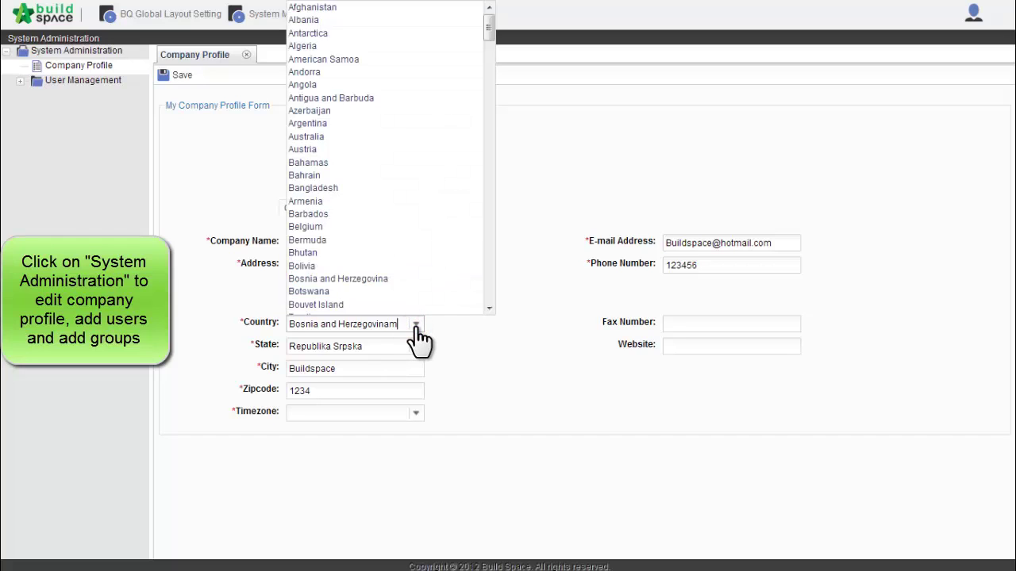
pyautogui.click(415, 326)
pyautogui.click(415, 325)
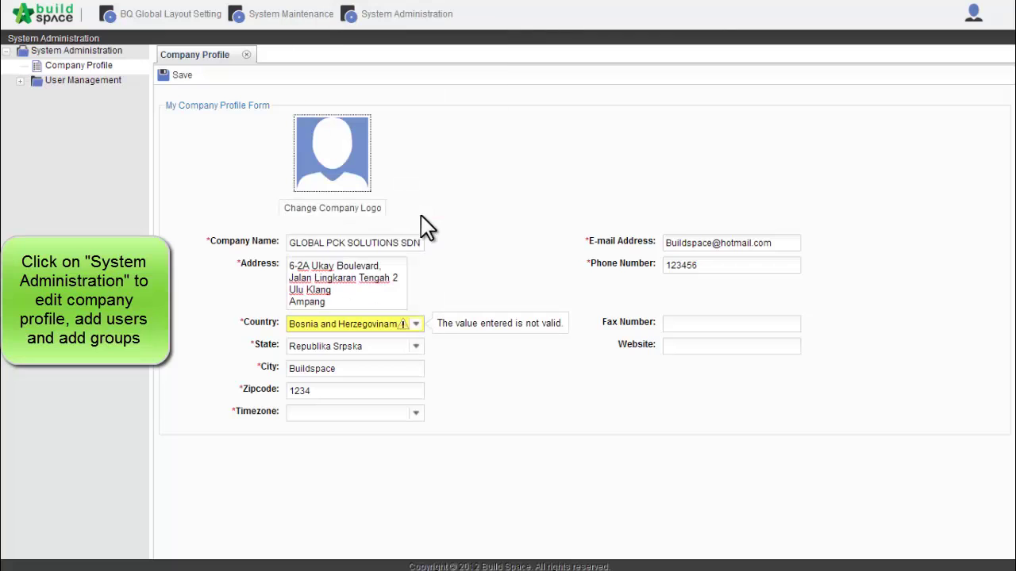
pyautogui.click(417, 326)
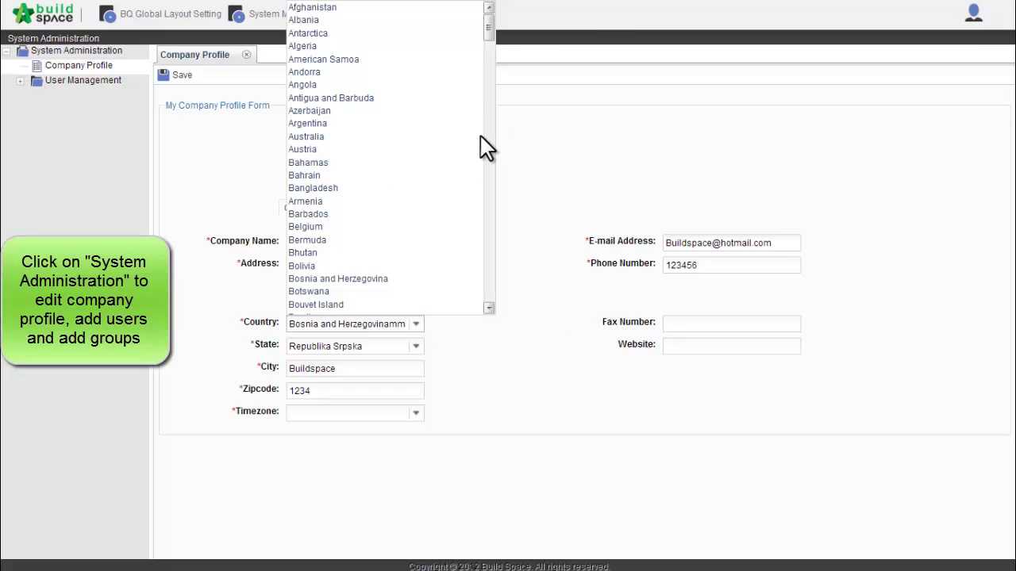
pyautogui.click(489, 308)
pyautogui.moveTo(489, 309); pyautogui.dragTo(490, 309)
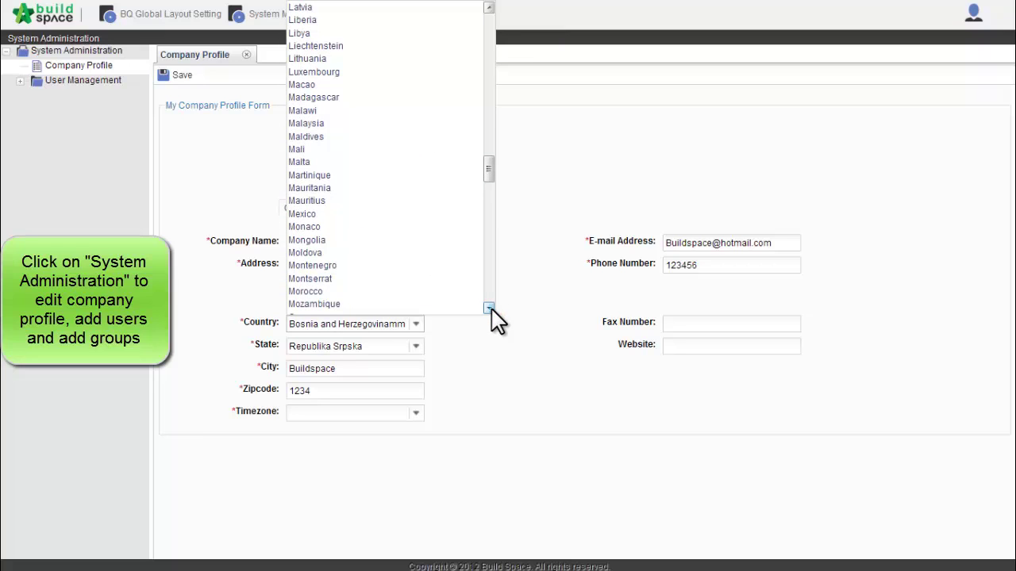
pyautogui.click(354, 123)
pyautogui.click(414, 347)
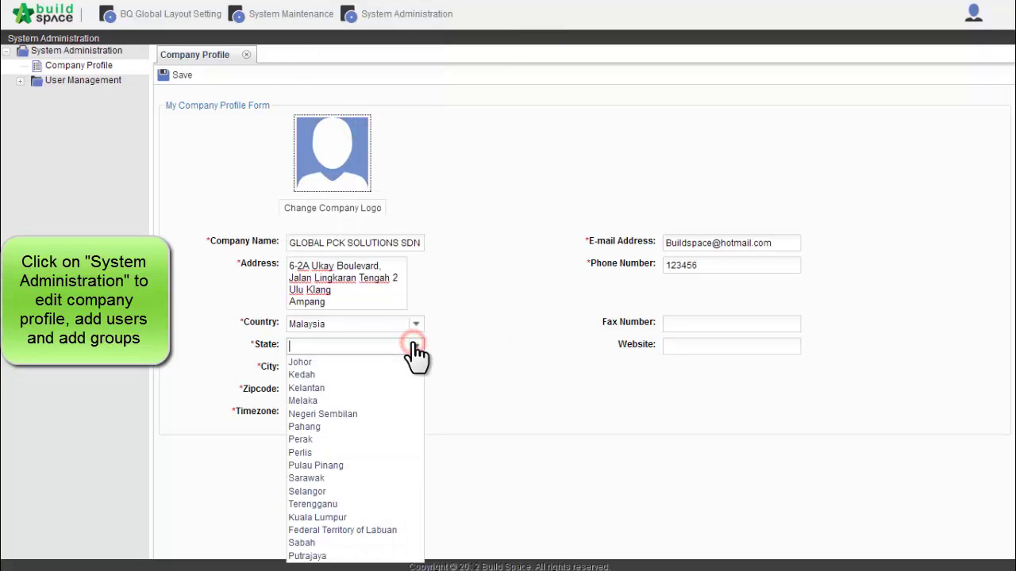
pyautogui.click(361, 491)
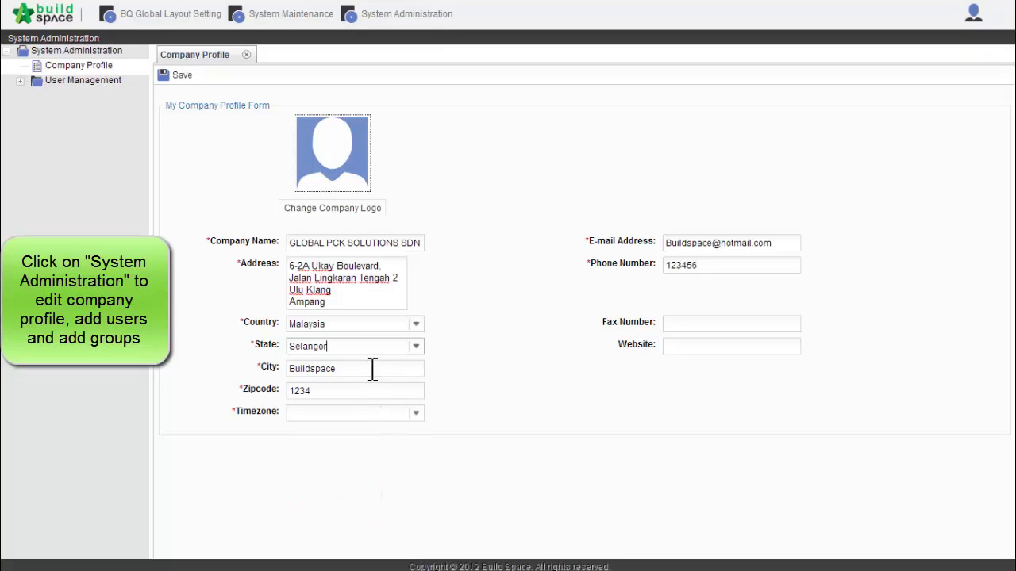
# Change the city to Ampang and enter the new postcode
pyautogui.moveTo(370, 370); pyautogui.dragTo(268, 375)
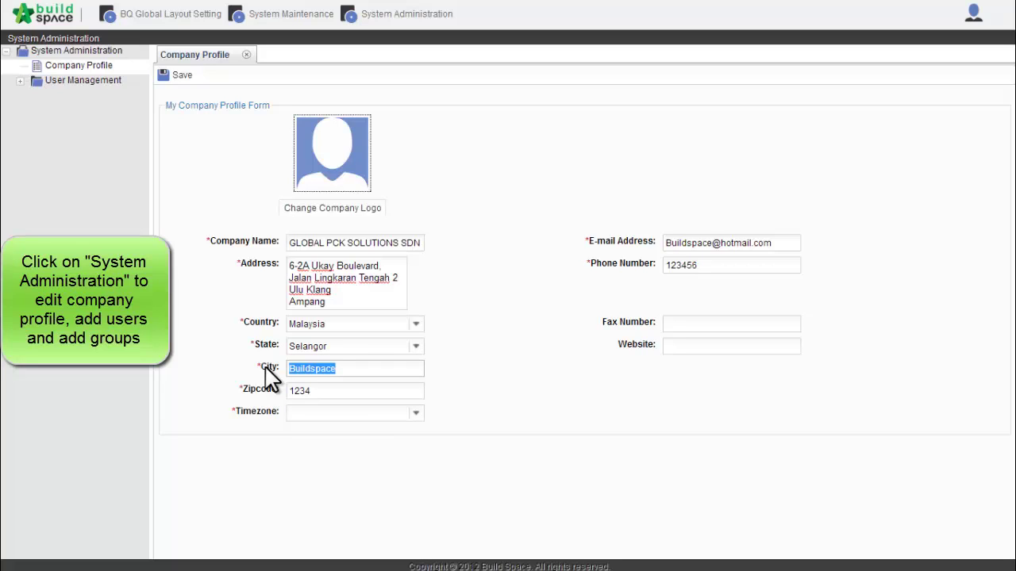
pyautogui.write('Ampang')
pyautogui.doubleClick(316, 390)
pyautogui.write('6')
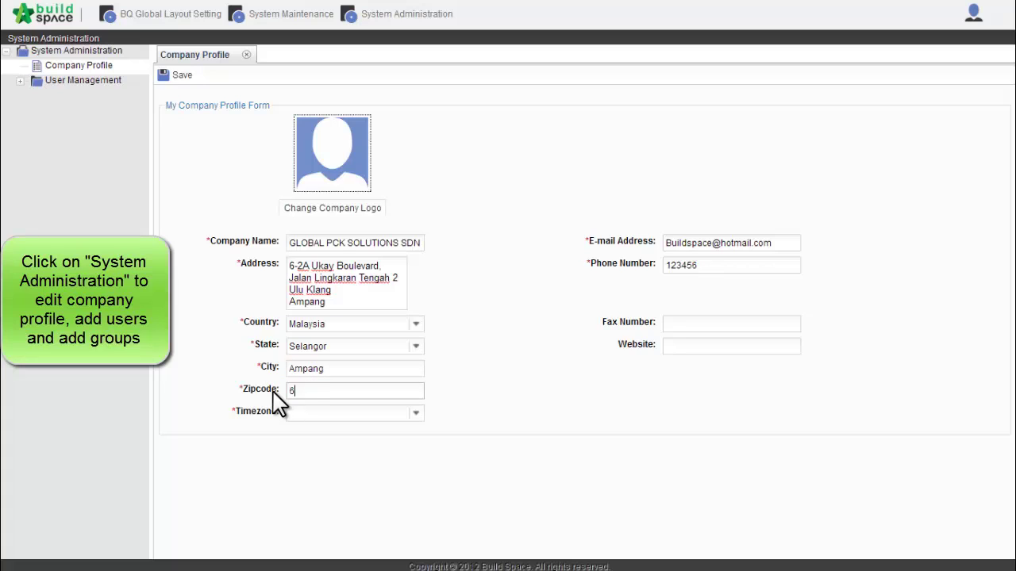
pyautogui.write('8000')
# Choose Asia/Kuala_Lumpur from the Timezone dropdown in the company profile
pyautogui.click(417, 413)
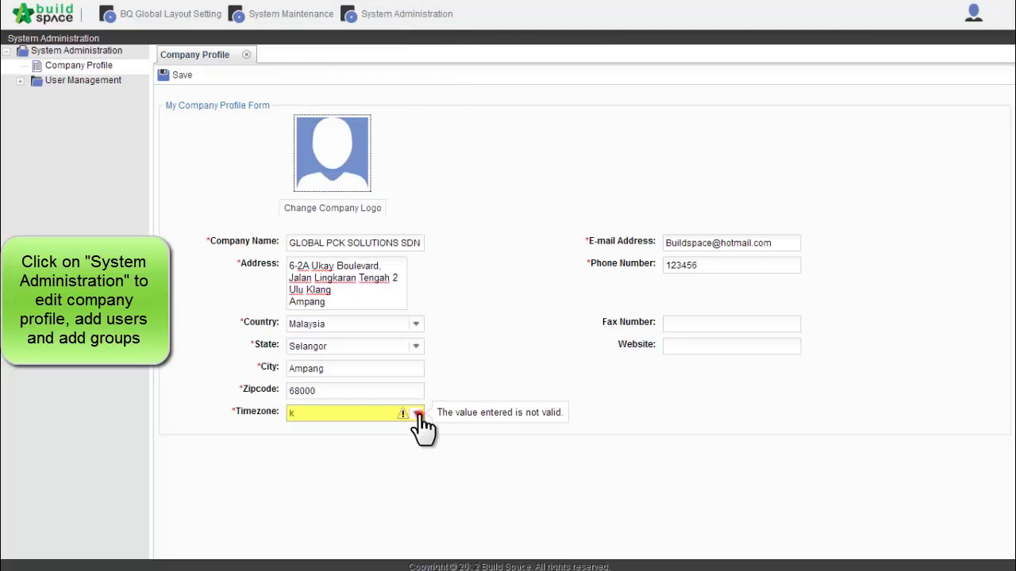
pyautogui.click(416, 414)
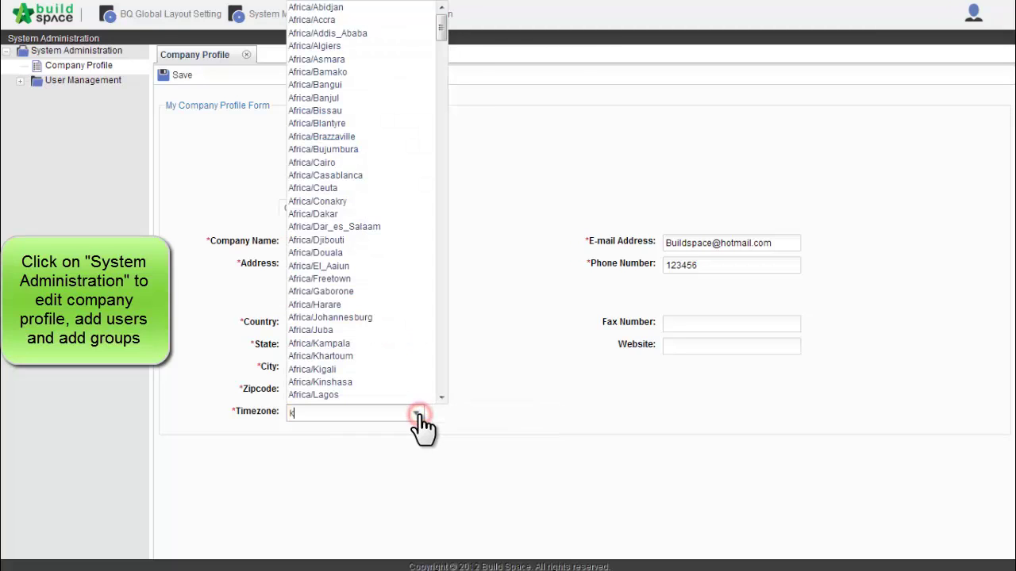
pyautogui.click(441, 302)
pyautogui.click(440, 302)
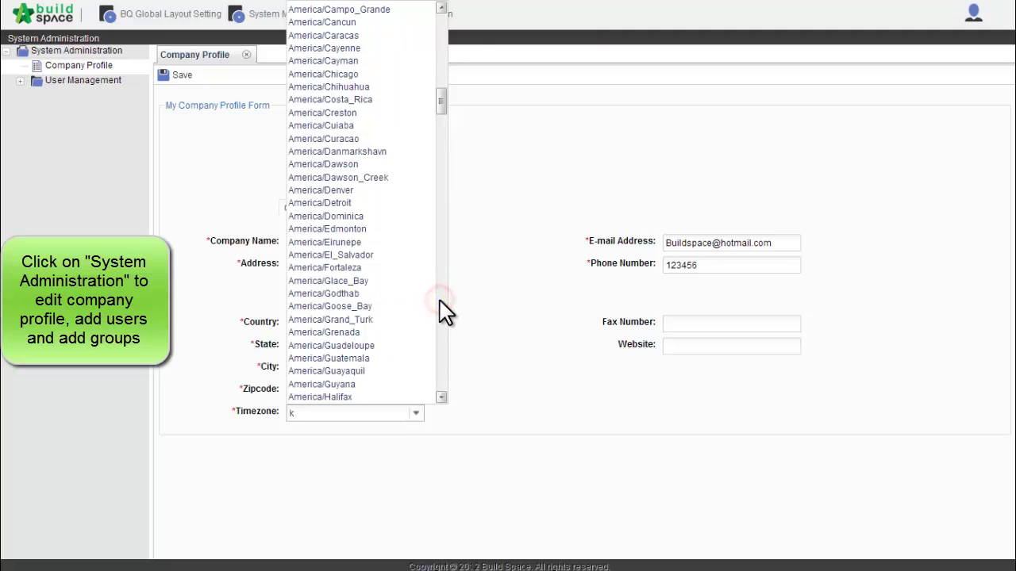
pyautogui.doubleClick(313, 413)
pyautogui.write('sin')
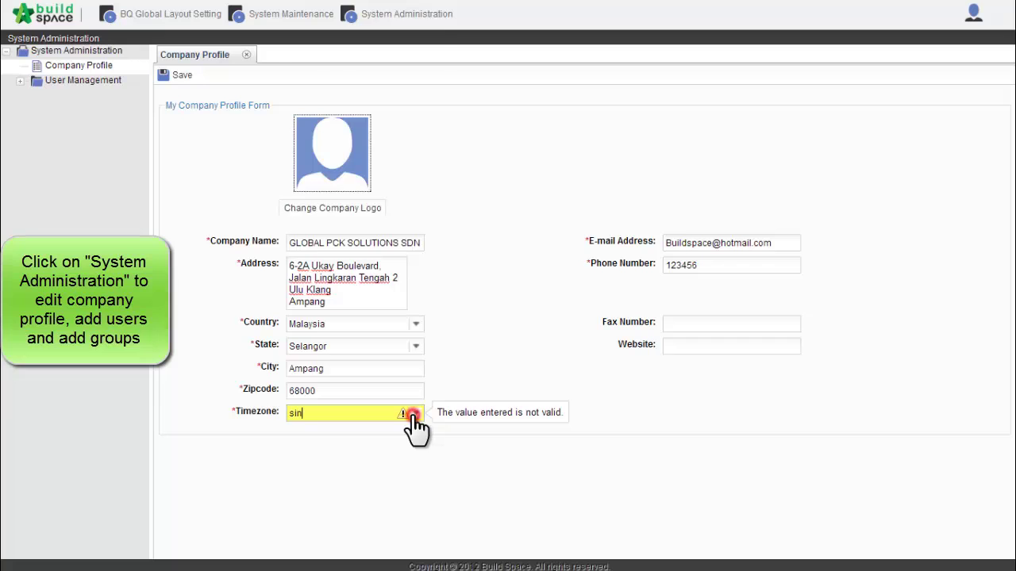
pyautogui.click(413, 414)
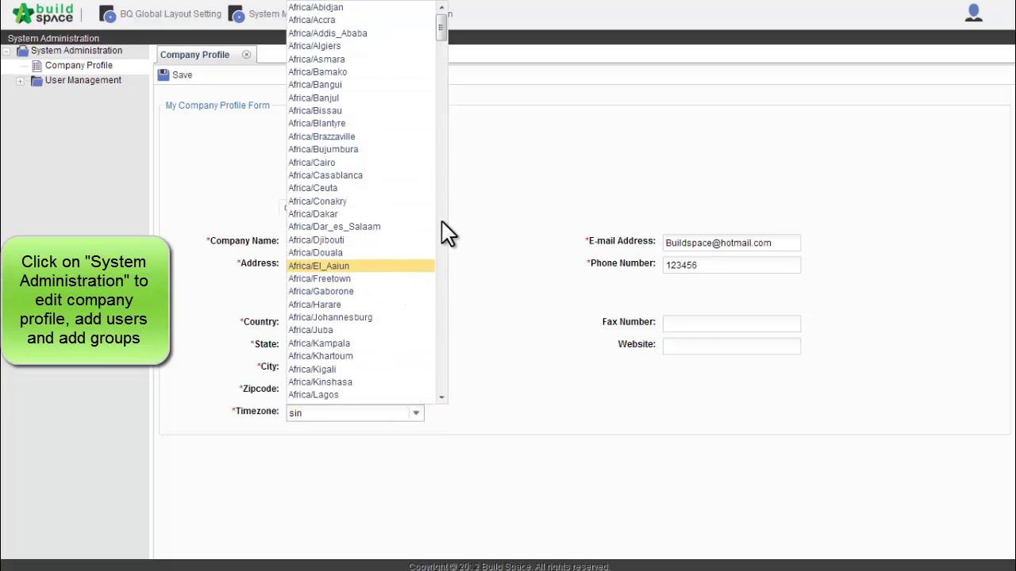
pyautogui.moveTo(439, 33); pyautogui.dragTo(443, 258)
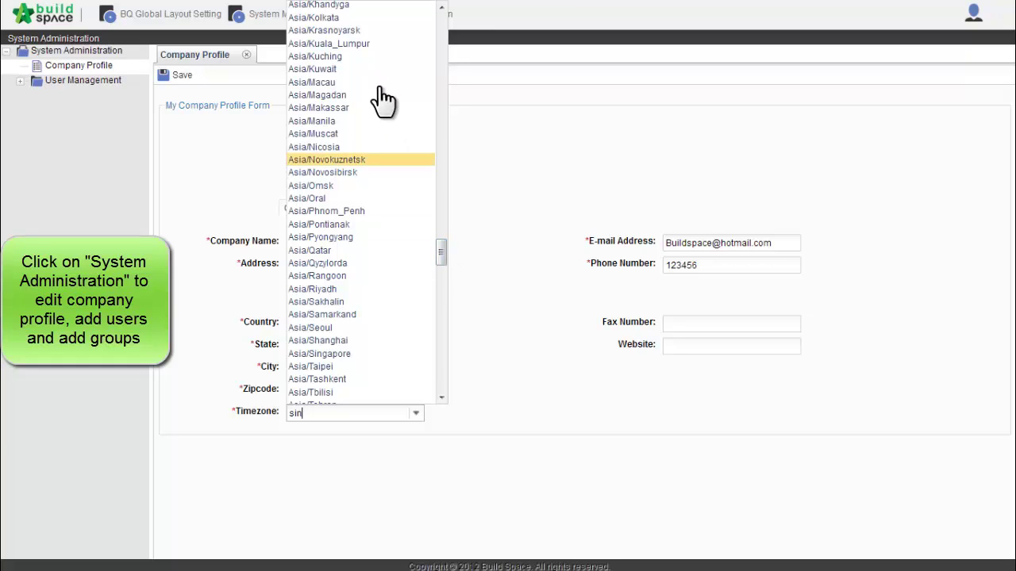
pyautogui.click(363, 44)
pyautogui.click(508, 380)
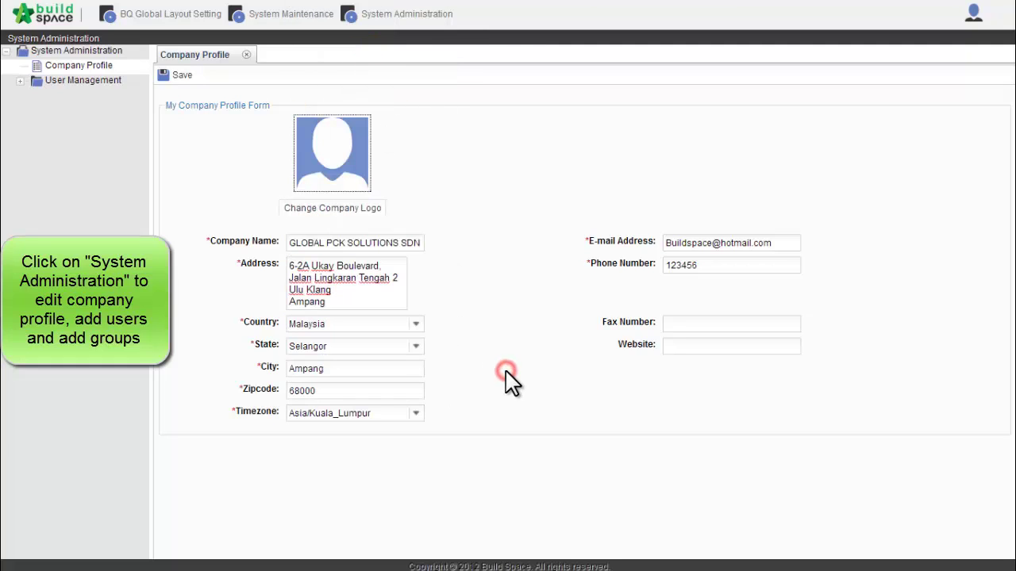
pyautogui.click(723, 268)
pyautogui.click(718, 323)
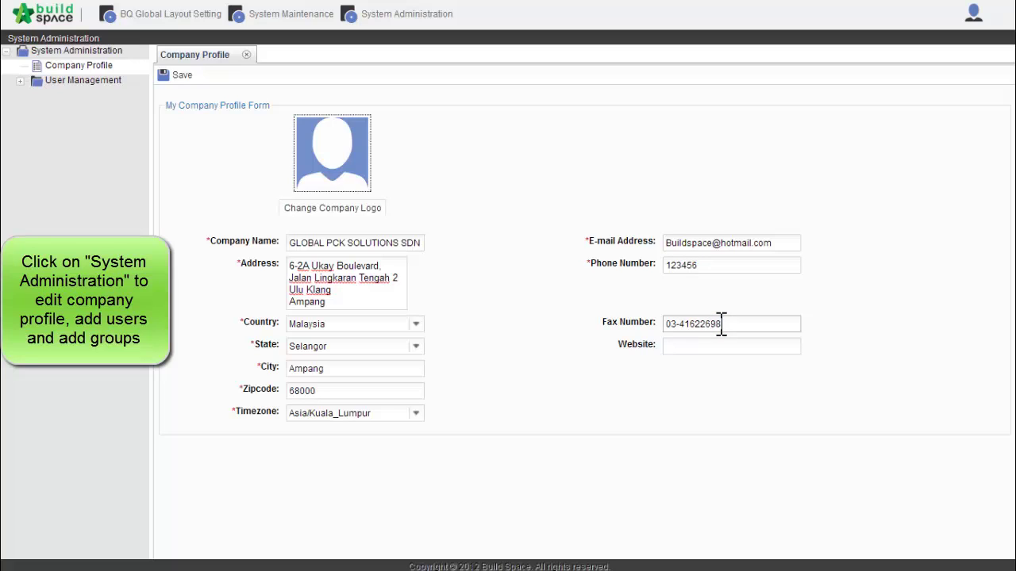
pyautogui.press('Tab')
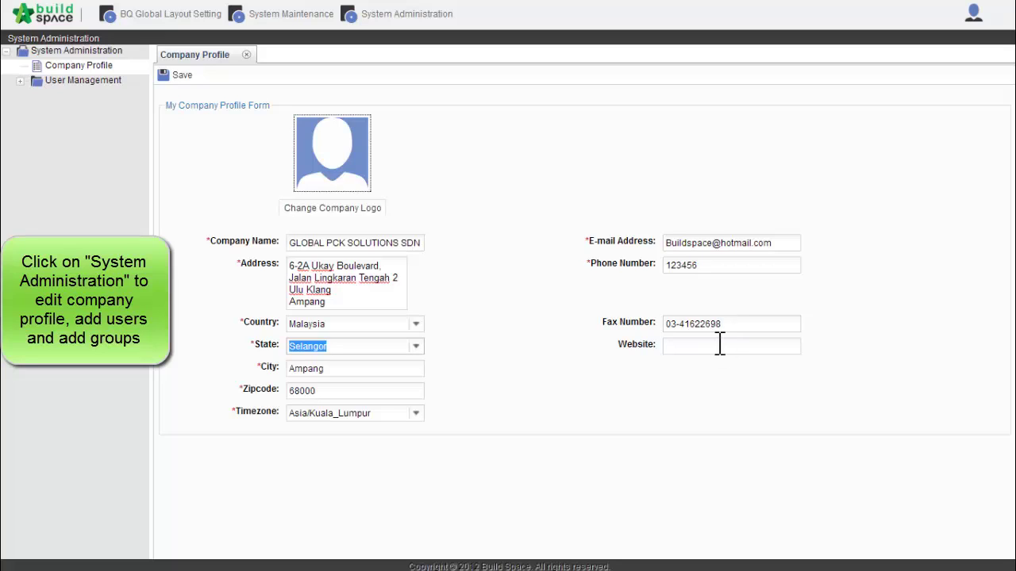
pyautogui.click(718, 343)
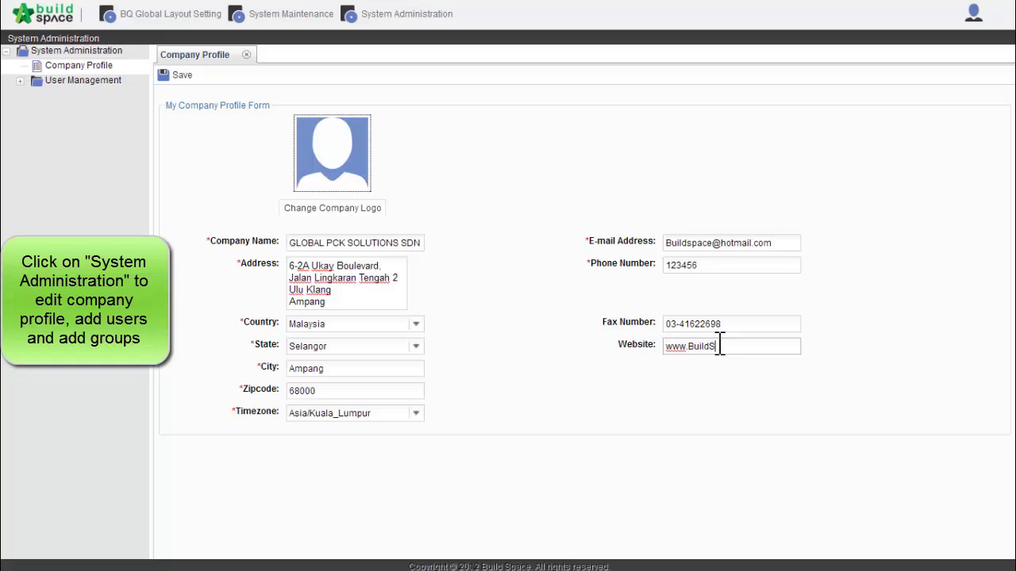
pyautogui.write('www.BuildSpace.my')
# Save the company profile and open the User List under User Management
pyautogui.click(179, 76)
pyautogui.click(20, 82)
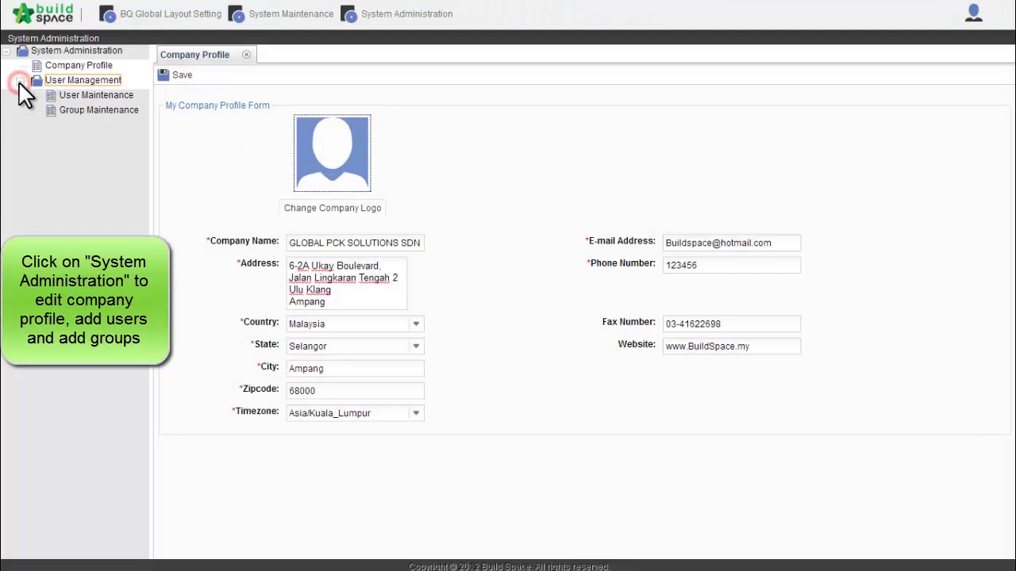
pyautogui.click(73, 111)
pyautogui.doubleClick(73, 84)
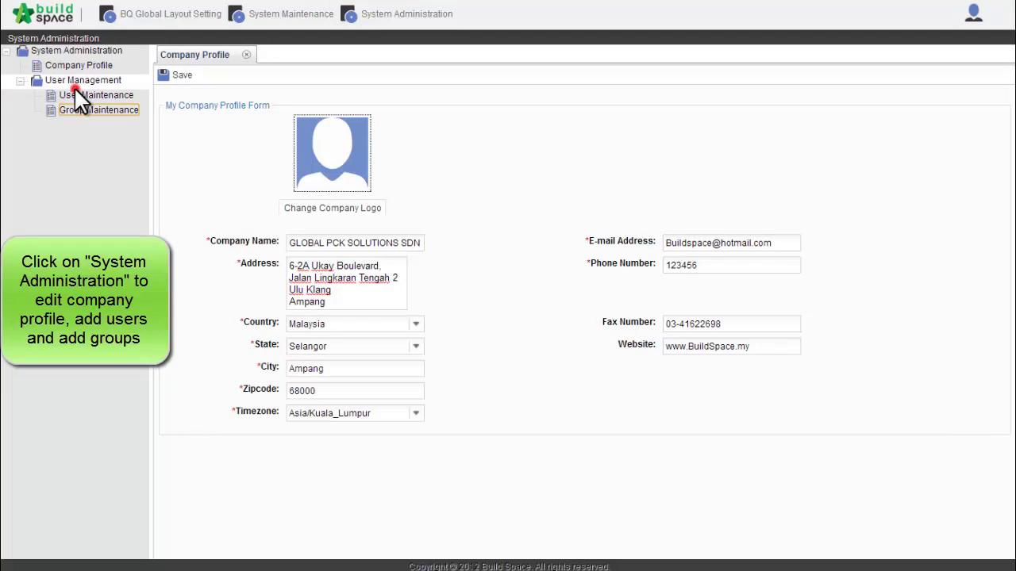
pyautogui.click(17, 81)
pyautogui.doubleClick(72, 96)
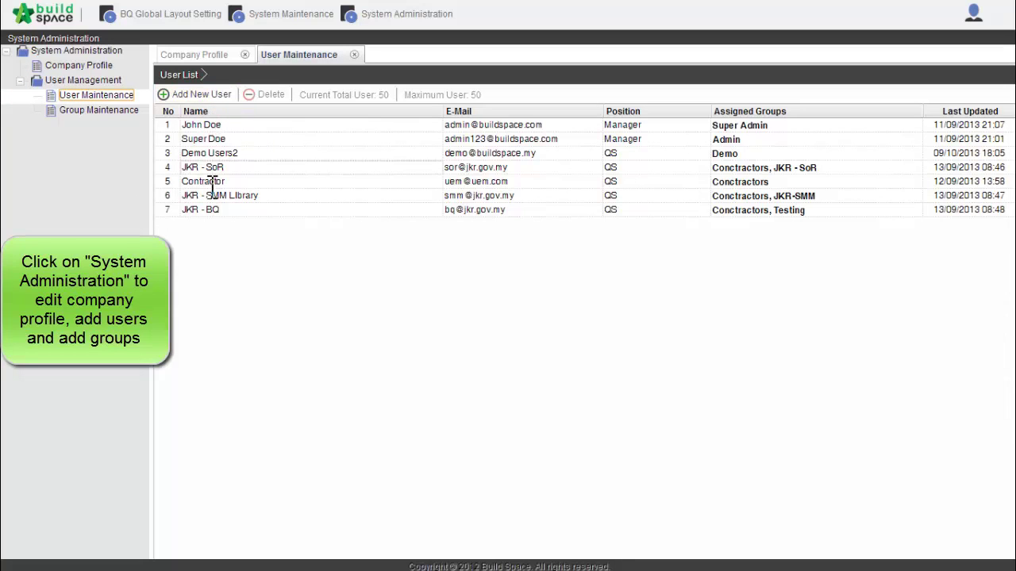
# Add a new Manager user with name, e-mail, position and contact number, then save
pyautogui.click(191, 93)
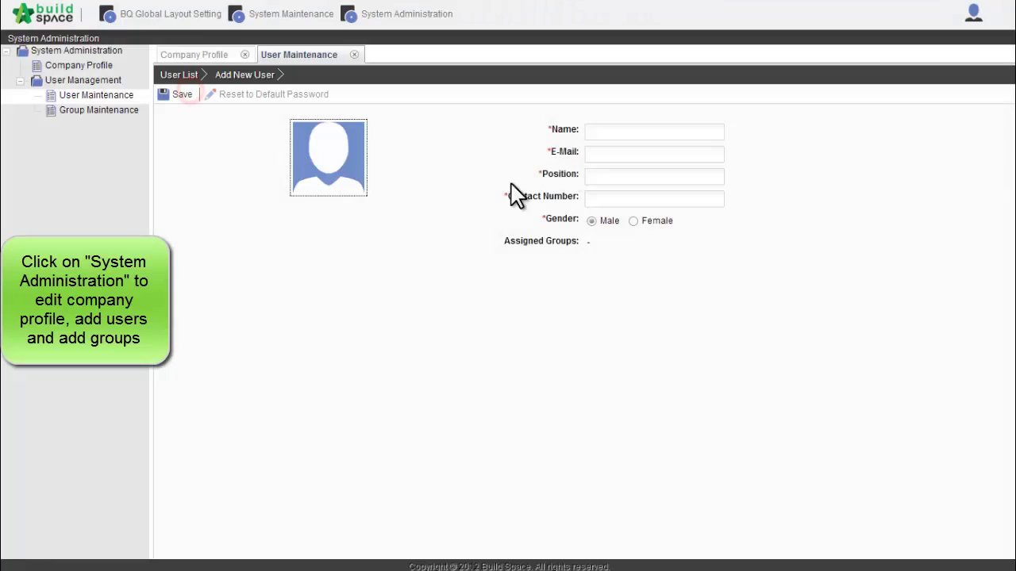
pyautogui.click(613, 131)
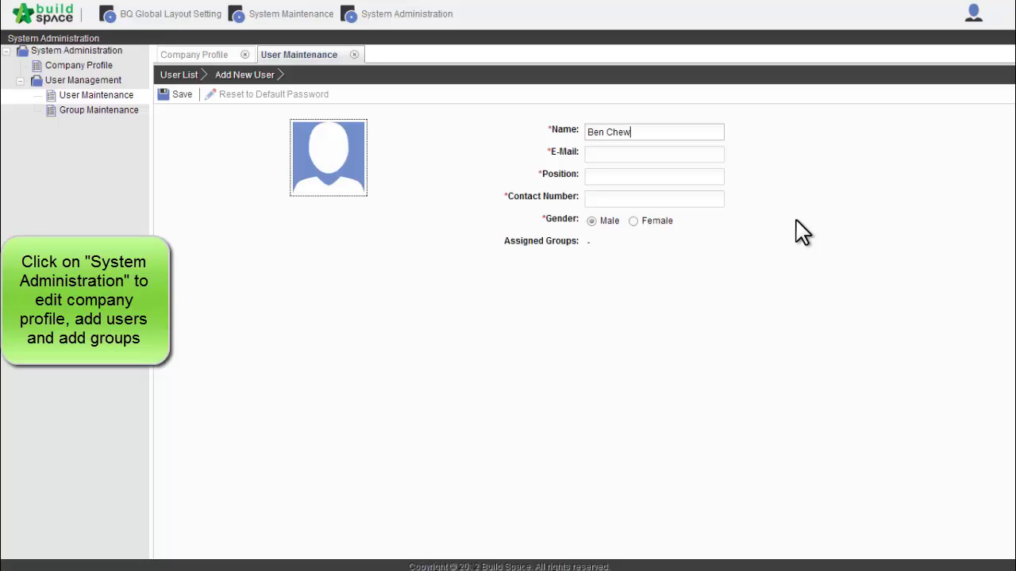
pyautogui.press('Tab')
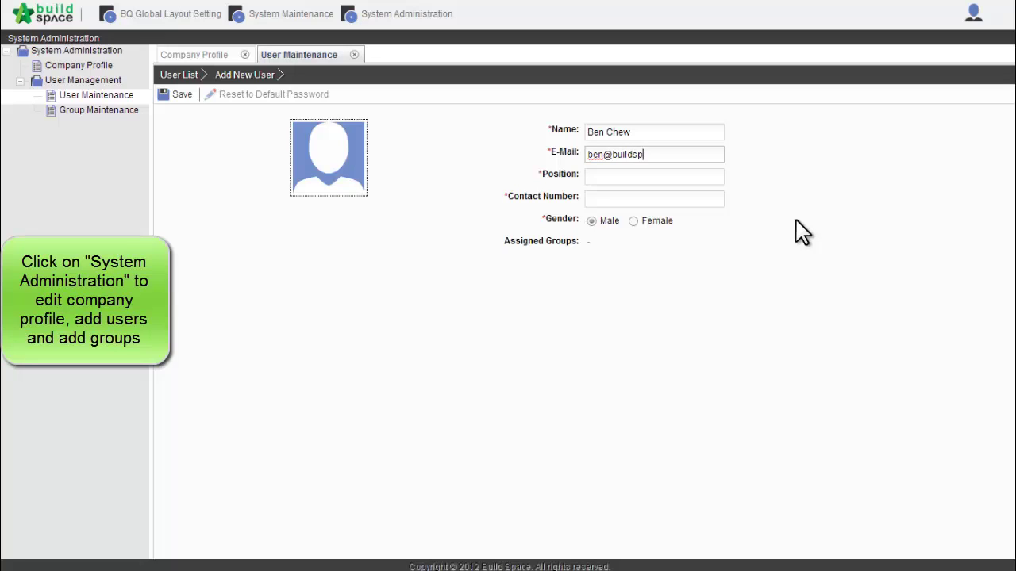
pyautogui.press('Tab')
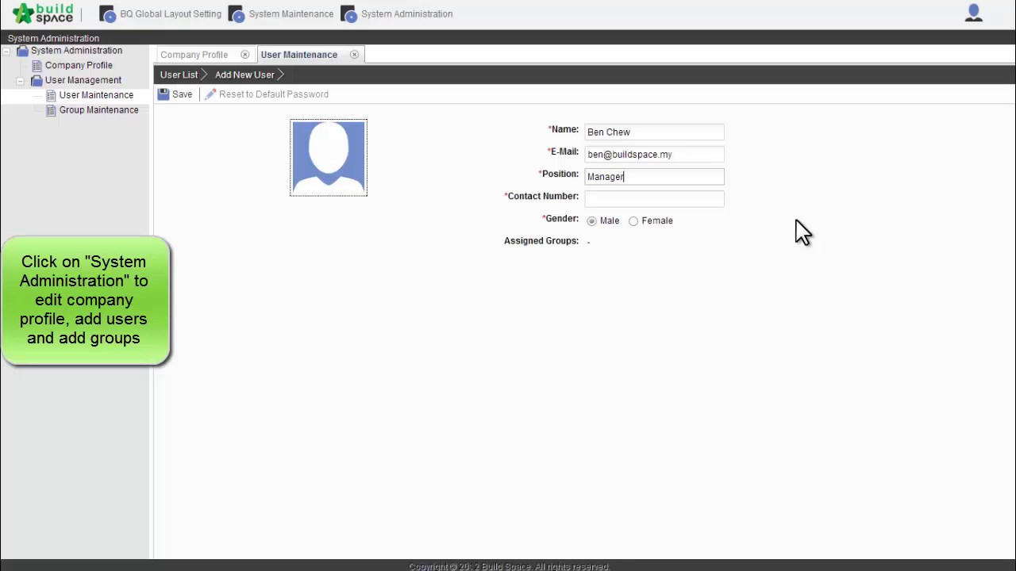
pyautogui.press('Tab')
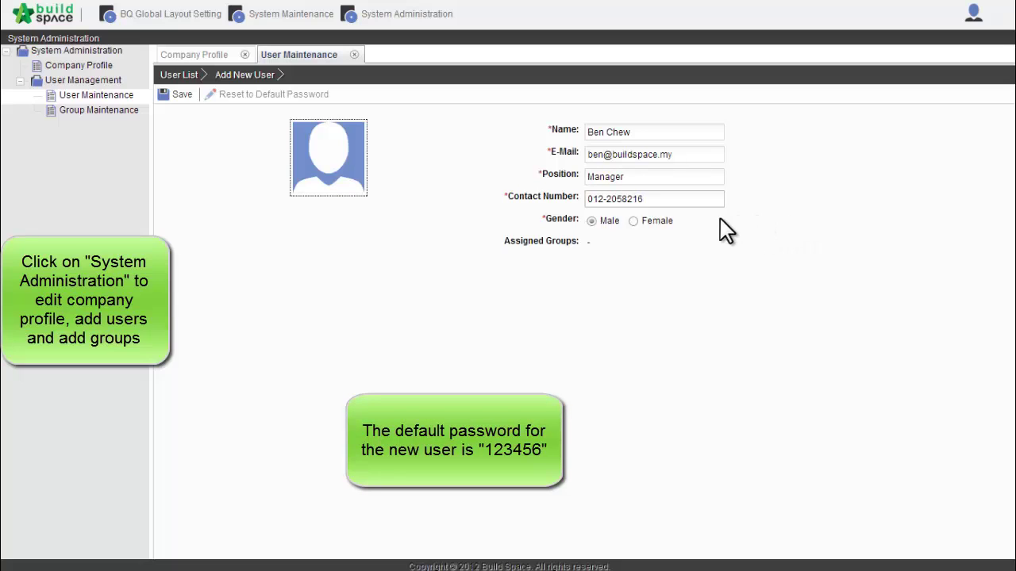
pyautogui.click(169, 99)
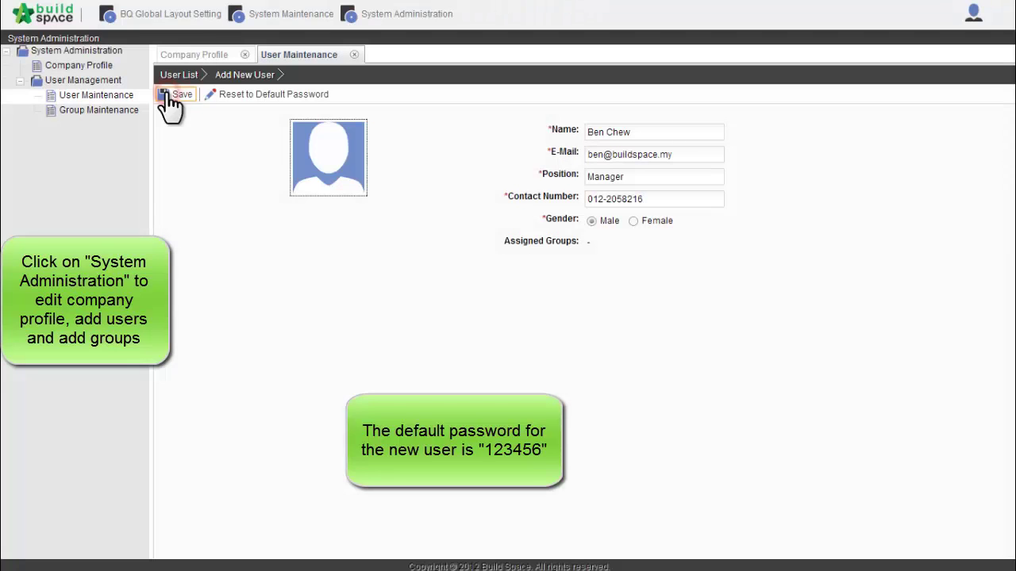
pyautogui.click(213, 225)
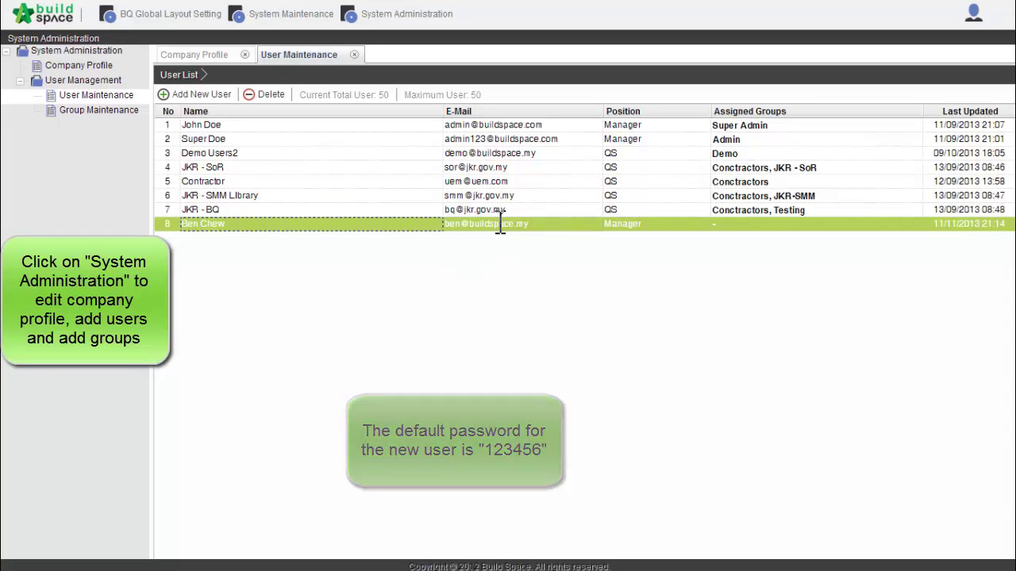
# In Group Maintenance, add a new group named Group 1
pyautogui.click(79, 111)
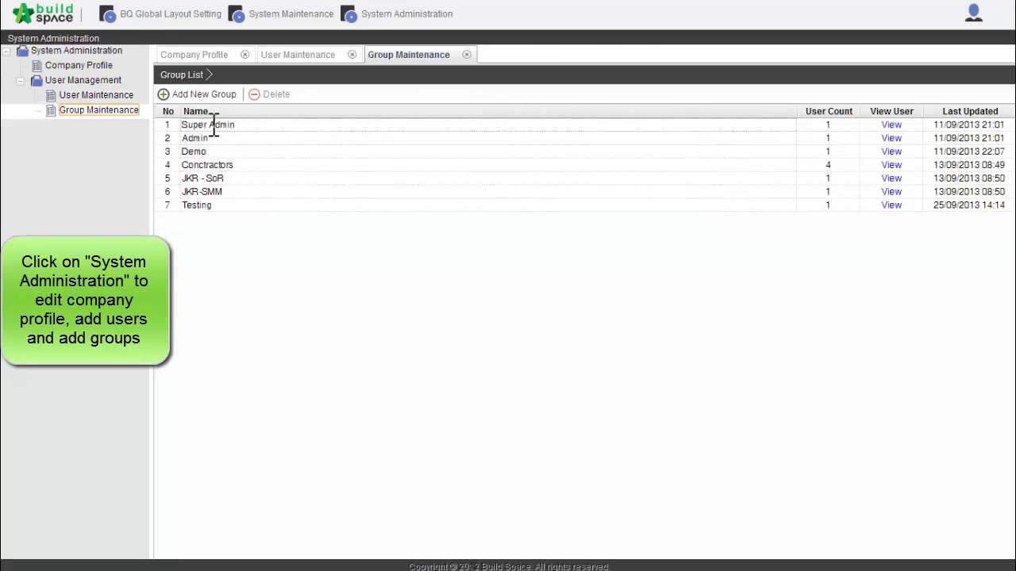
pyautogui.click(194, 94)
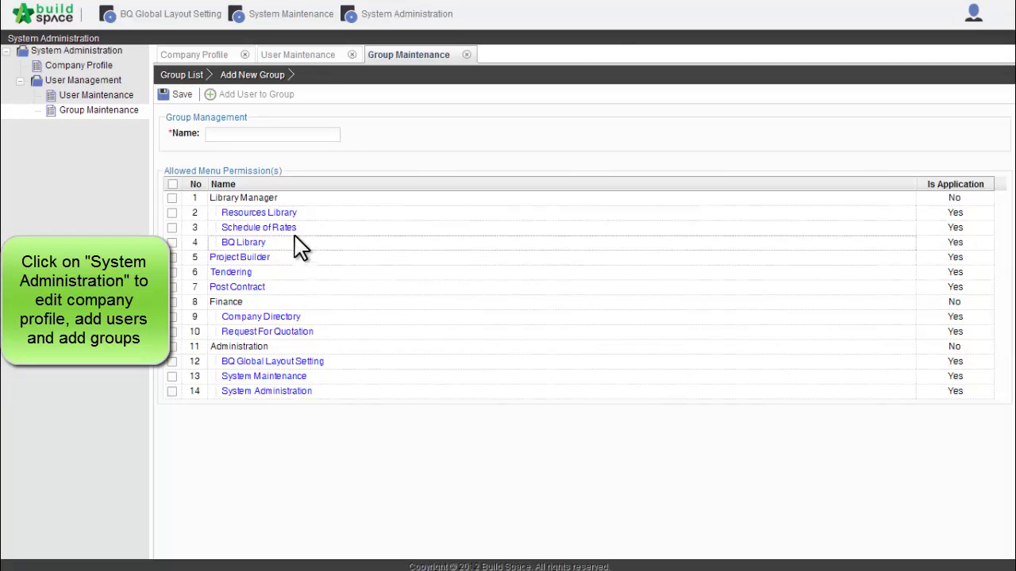
pyautogui.click(227, 134)
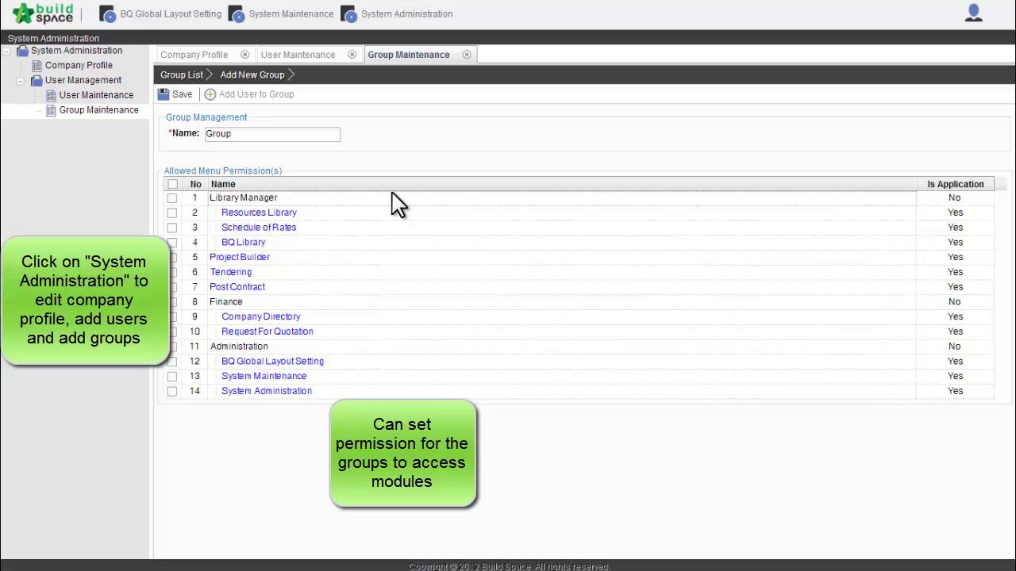
pyautogui.write('1')
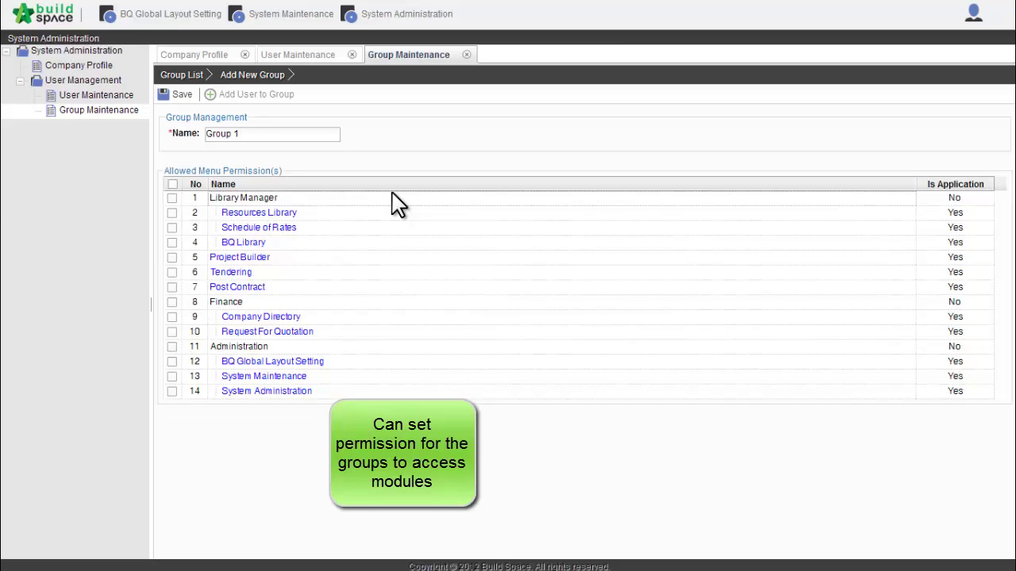
# Tick Library Manager, Project Builder, Tendering, Post Contract and other menu permissions, then save Group 1
pyautogui.click(171, 197)
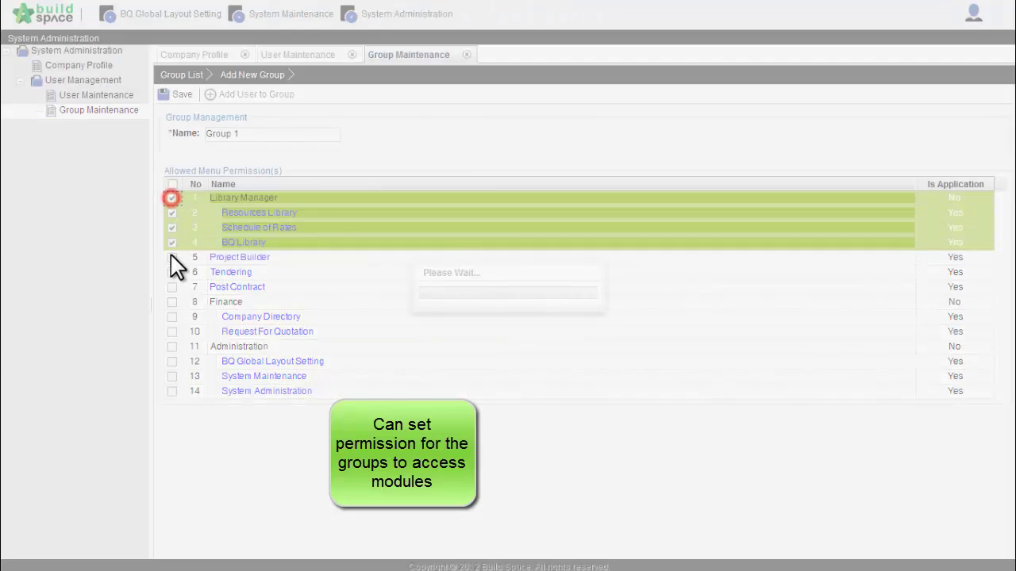
pyautogui.click(172, 257)
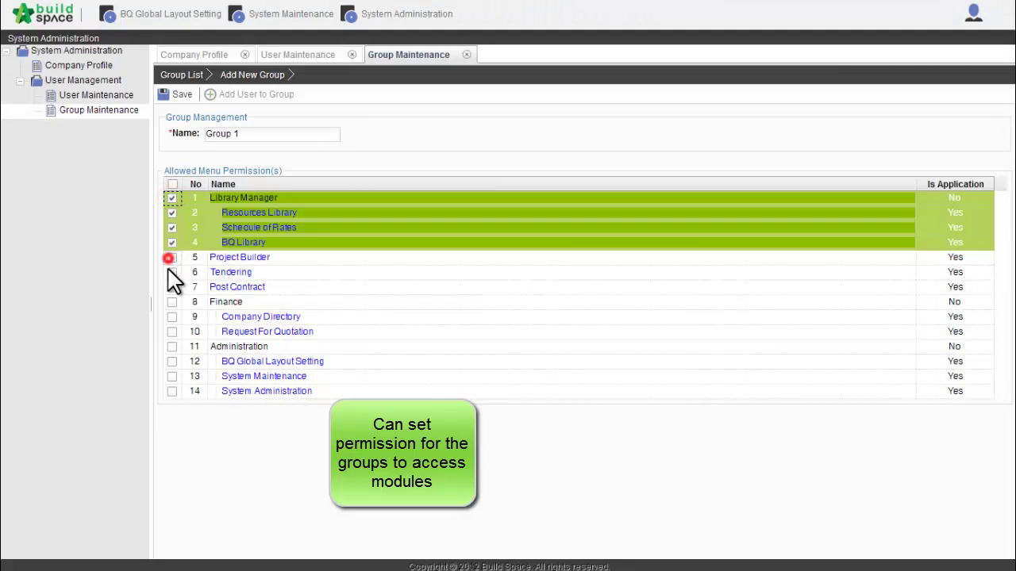
pyautogui.click(172, 272)
pyautogui.click(171, 286)
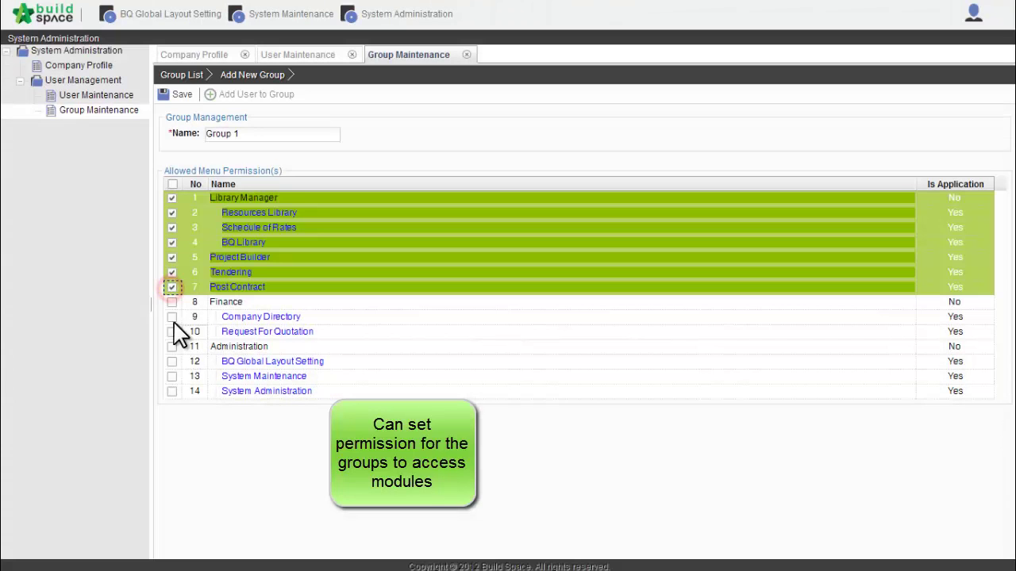
pyautogui.click(172, 317)
pyautogui.click(171, 332)
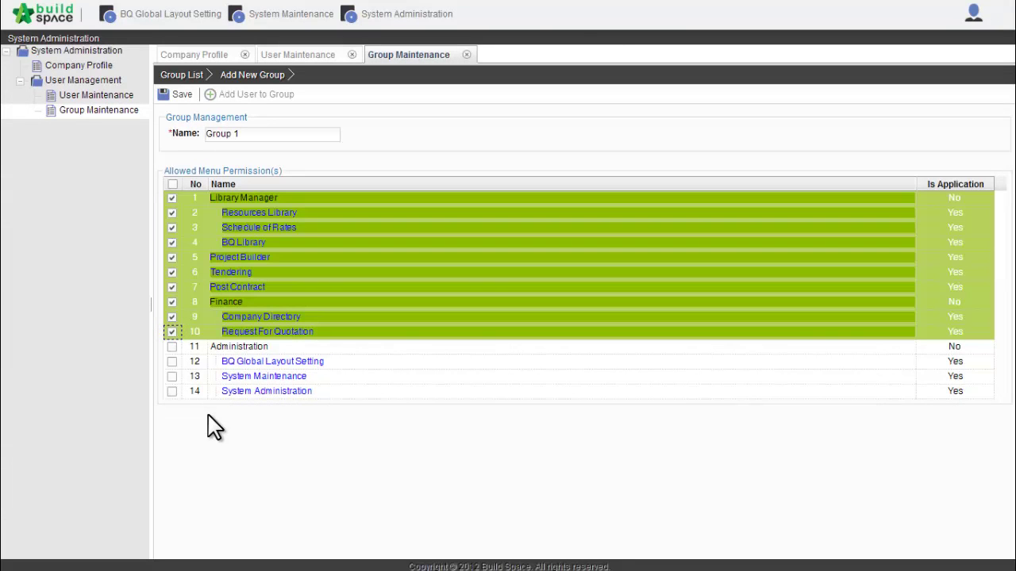
pyautogui.click(183, 93)
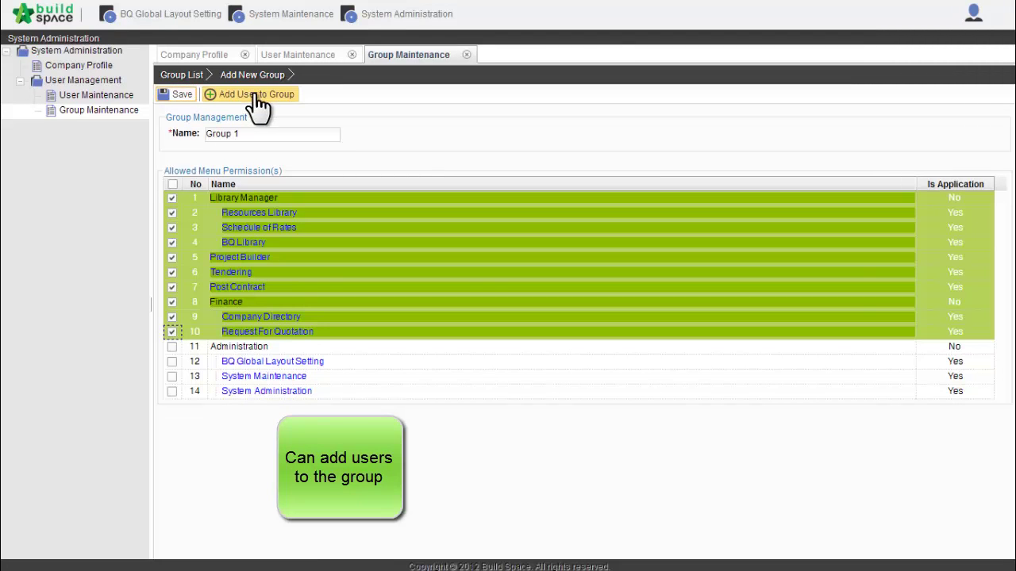
# Add the new user and the demo user to Group 1 and save
pyautogui.click(255, 95)
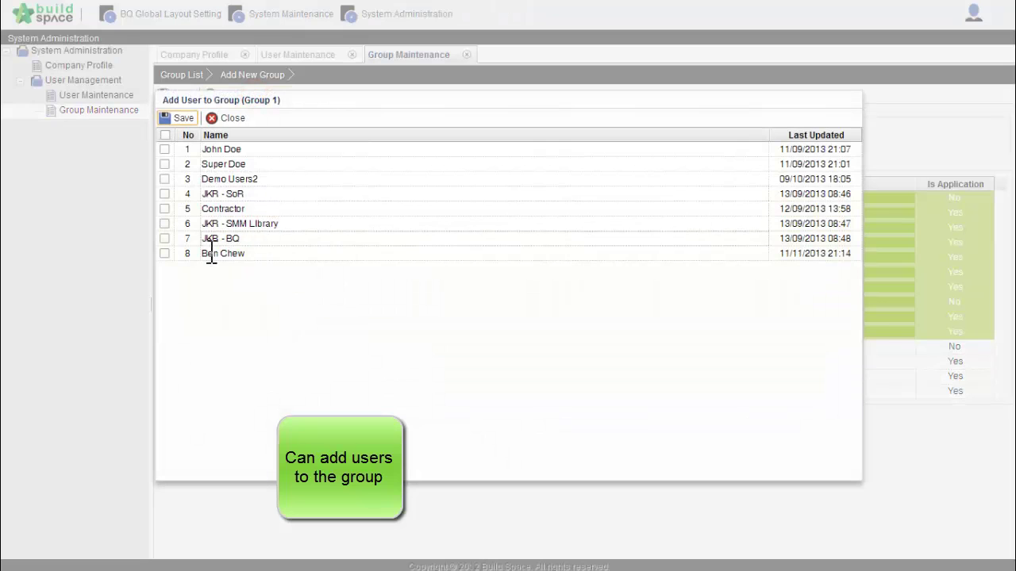
pyautogui.click(164, 253)
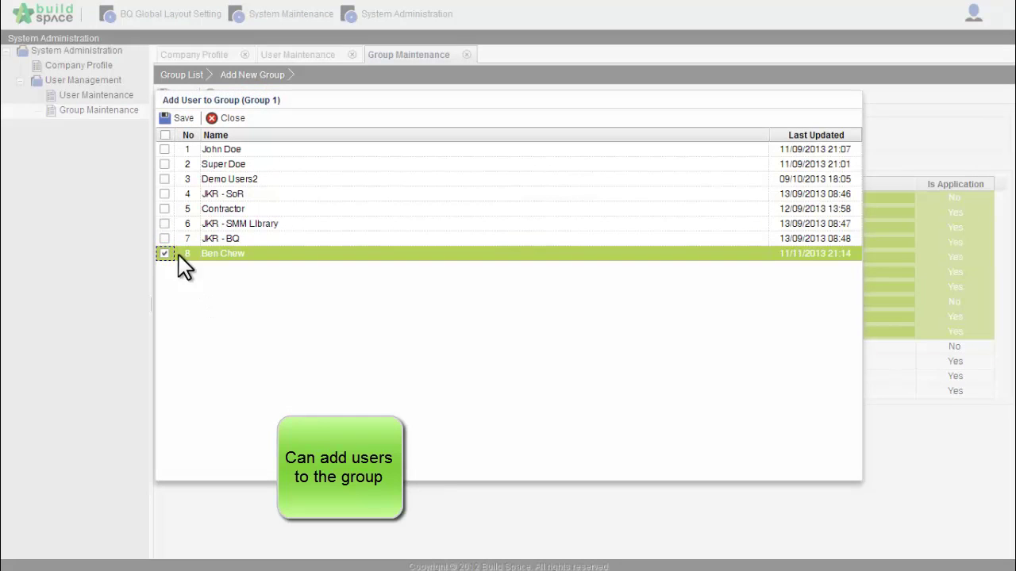
pyautogui.click(164, 179)
pyautogui.click(181, 120)
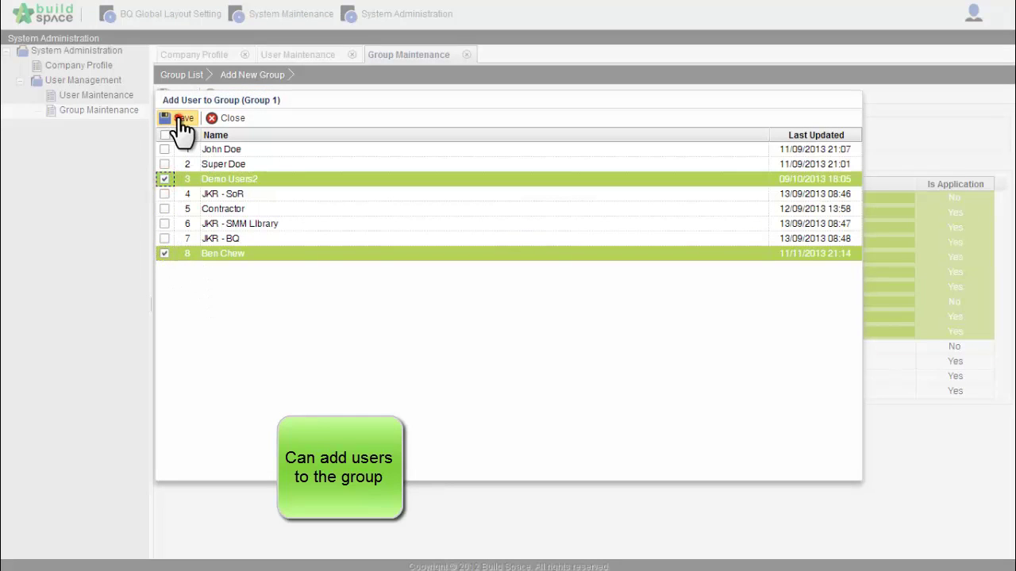
pyautogui.click(210, 118)
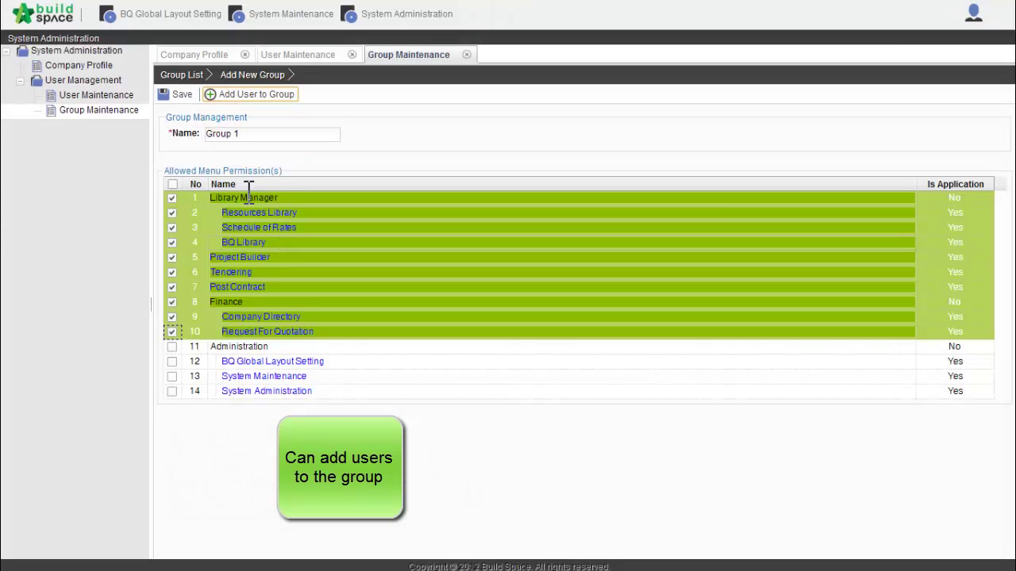
# Check Group 1's members from the Group List, confirming two users
pyautogui.click(183, 75)
pyautogui.click(321, 219)
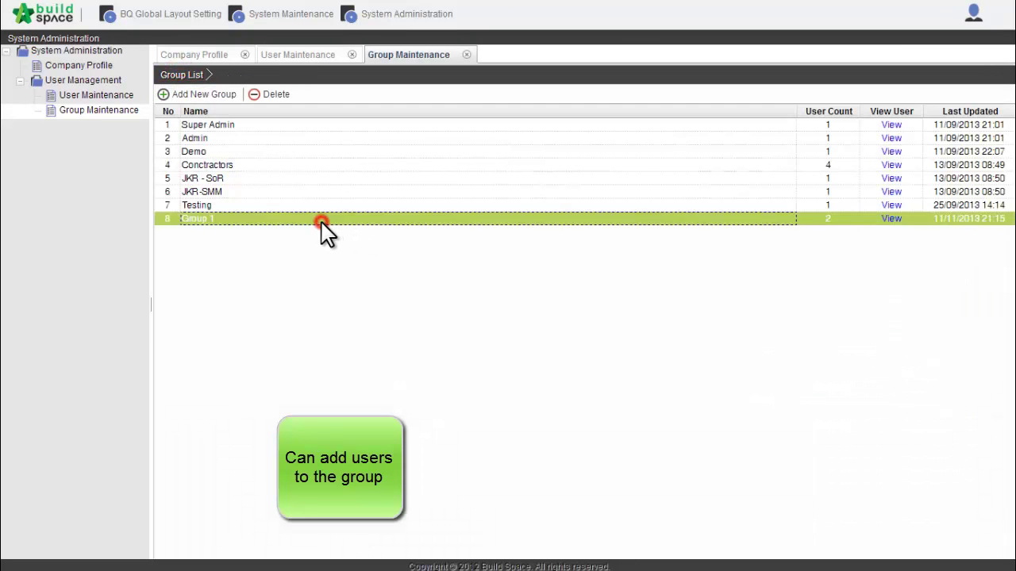
pyautogui.click(890, 220)
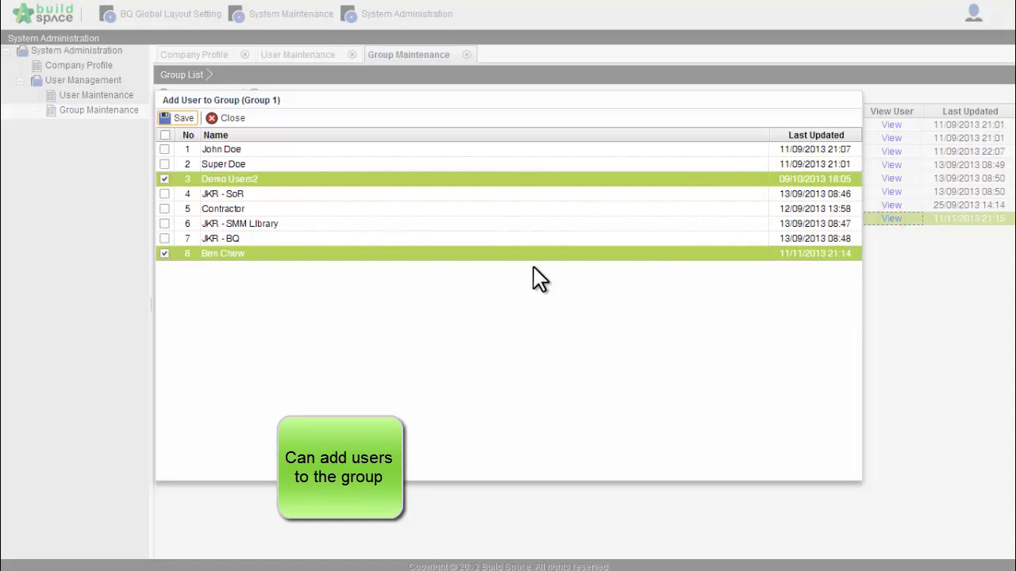
pyautogui.click(178, 119)
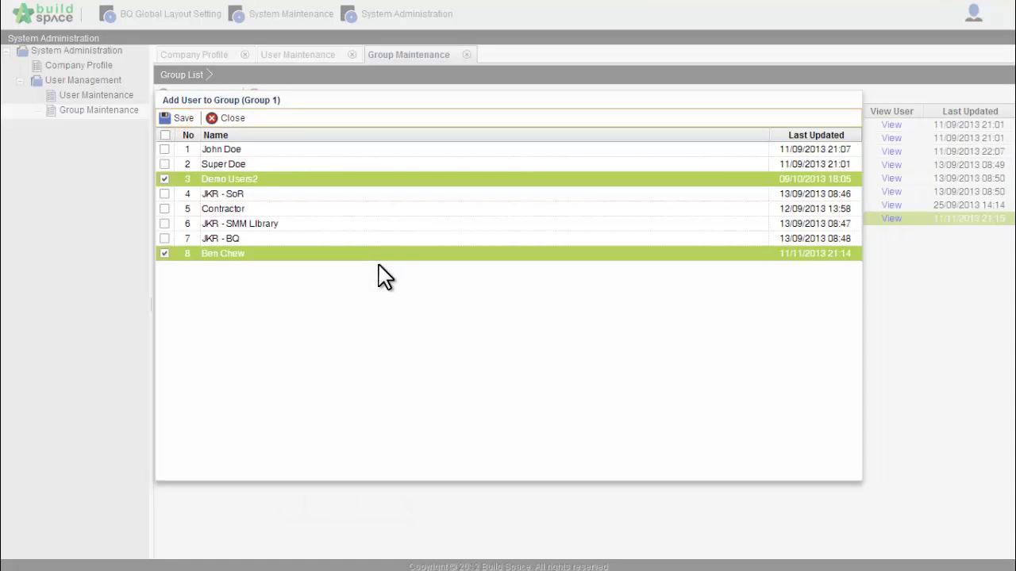
pyautogui.click(223, 121)
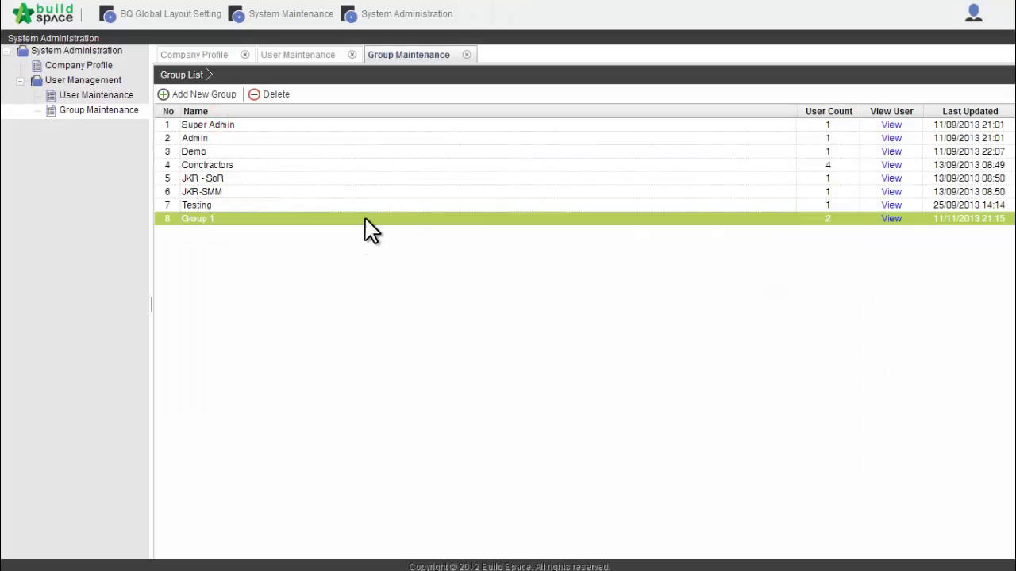
pyautogui.click(365, 219)
# Open Project 111 in Project Builder and show its Project Properties
pyautogui.click(46, 17)
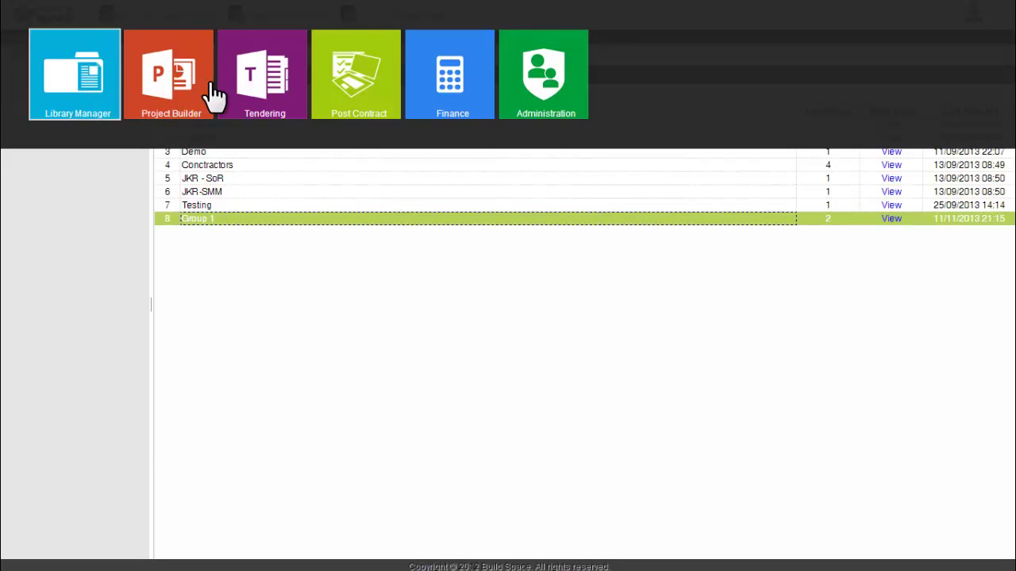
pyautogui.click(164, 91)
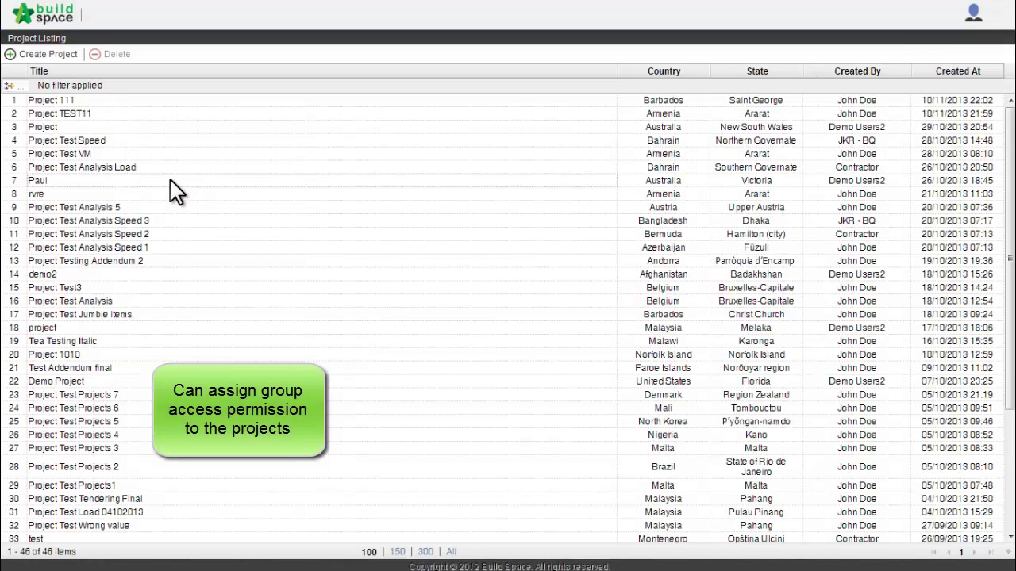
pyautogui.click(118, 103)
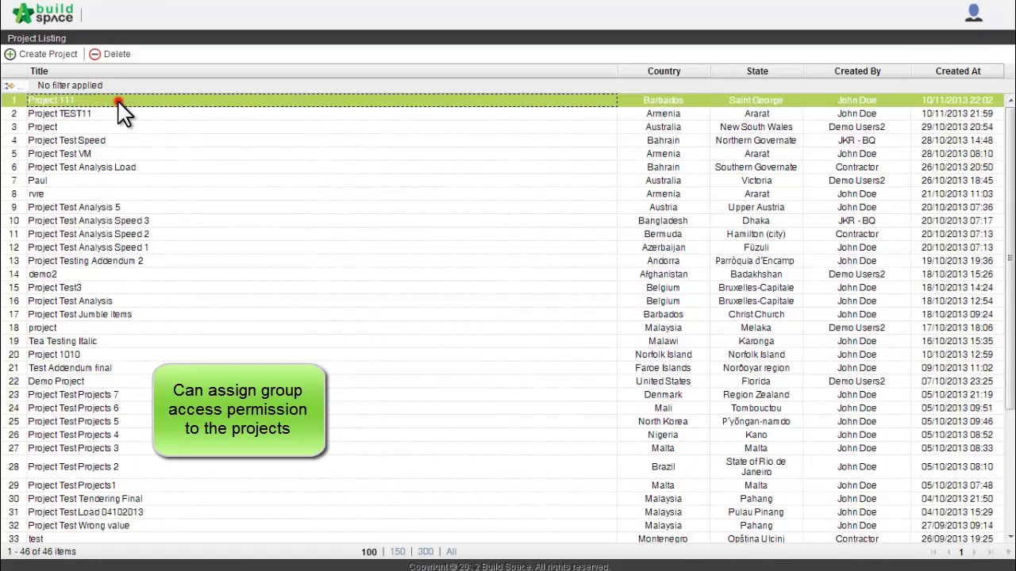
pyautogui.doubleClick(118, 103)
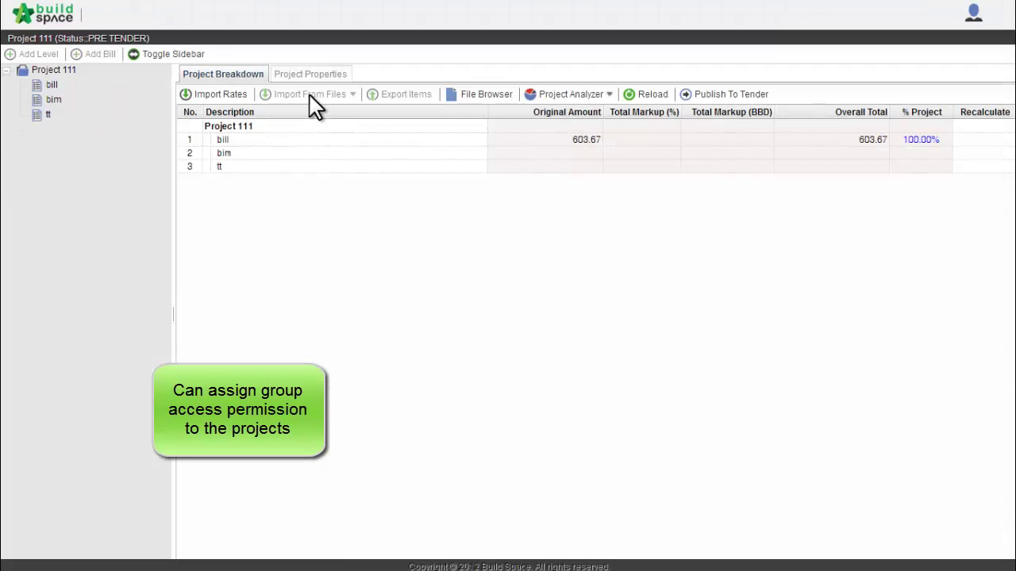
pyautogui.click(317, 80)
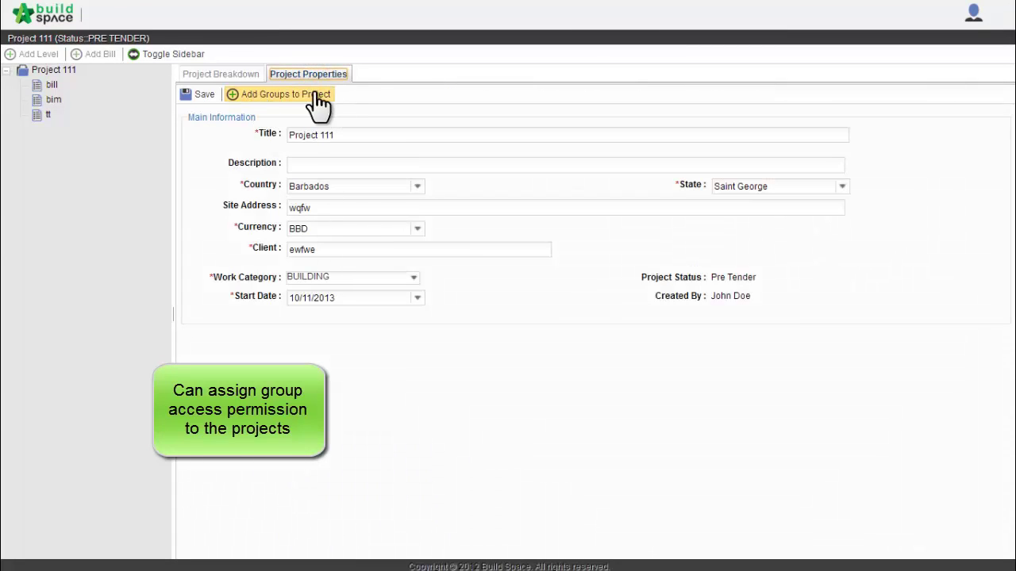
# Try adding Group 1 to the project, then untick it and close without saving
pyautogui.click(293, 94)
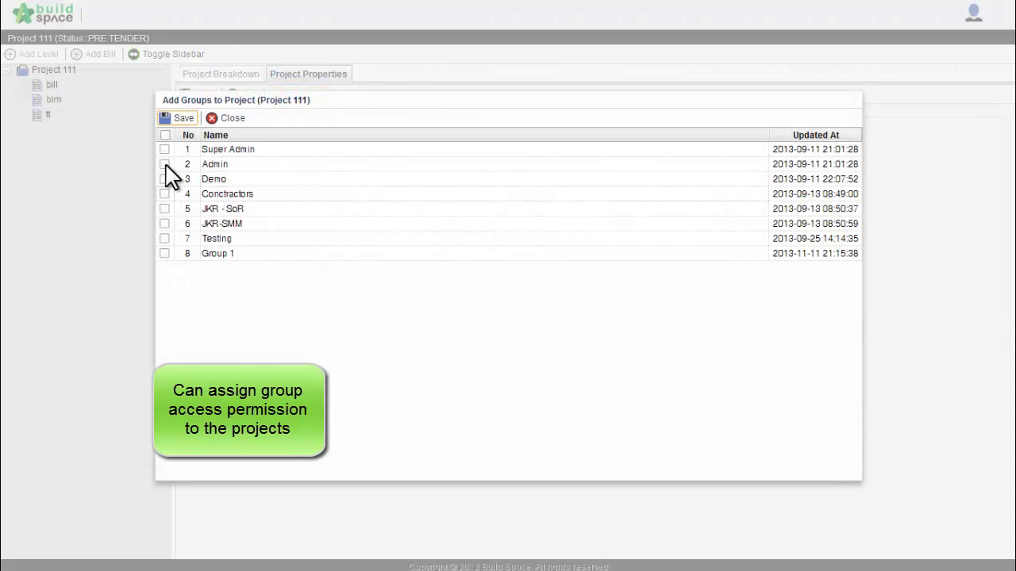
pyautogui.click(164, 254)
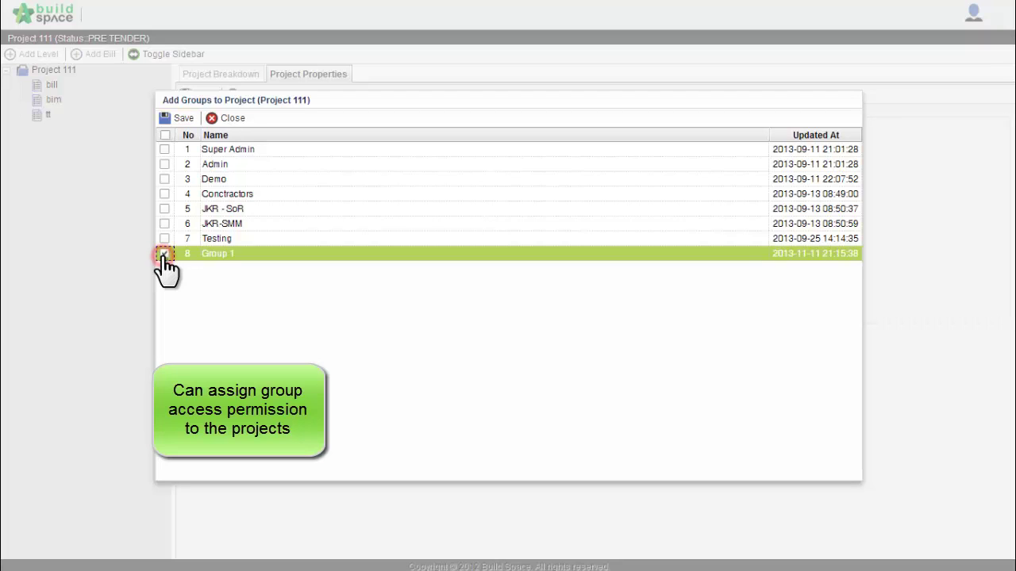
pyautogui.click(164, 254)
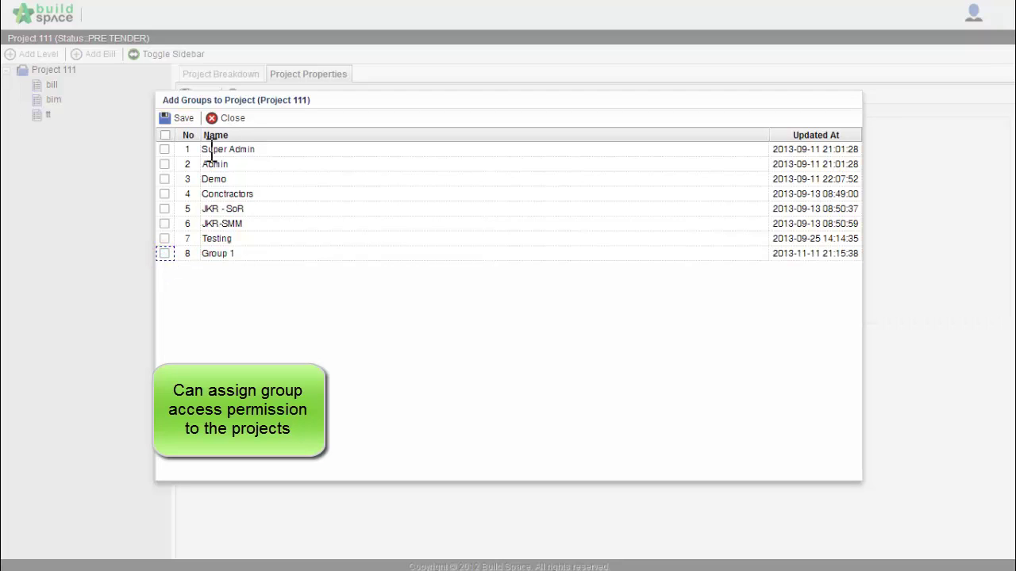
pyautogui.click(224, 119)
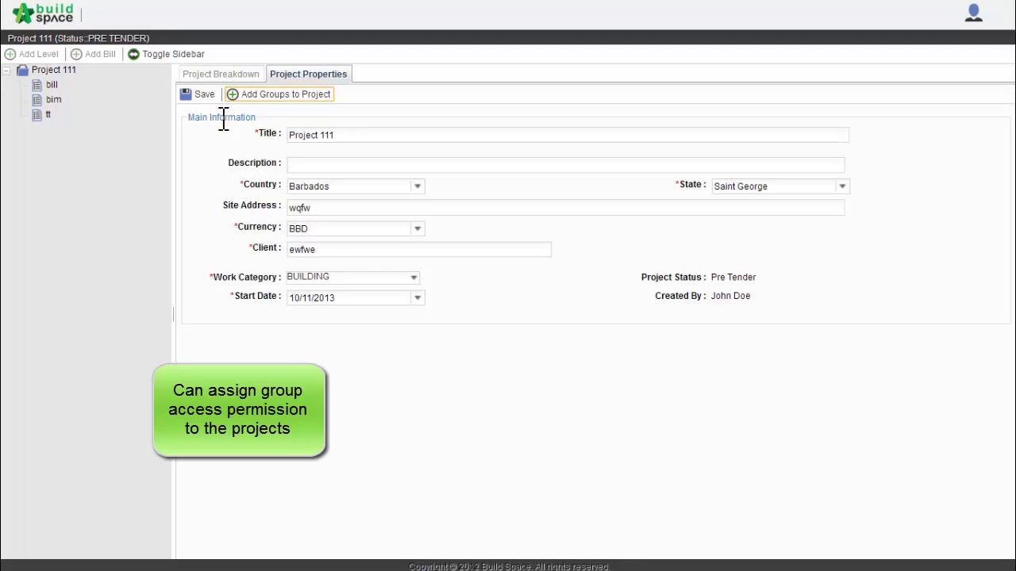